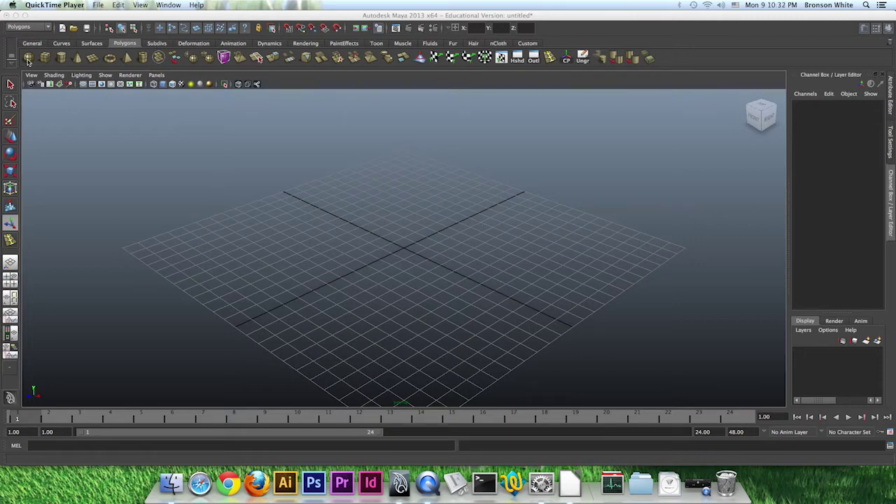
Create four similarly sized polygon spheres in a diagonal row across the grid.
left_click(30, 56)
left_click_drag(297, 194, 358, 235)
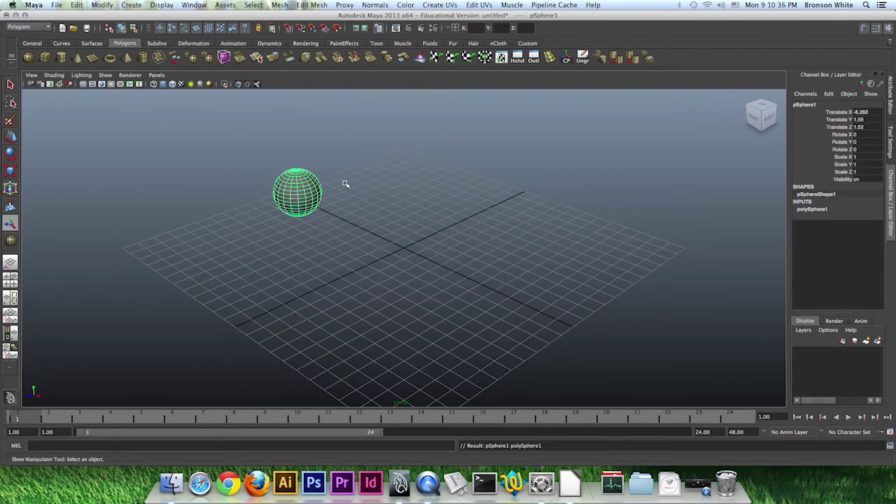
key("y")
mouse_move(354, 211)
left_mouse_down()
mouse_move(382, 236)
mouse_move(372, 243)
mouse_move(445, 265)
left_mouse_up()
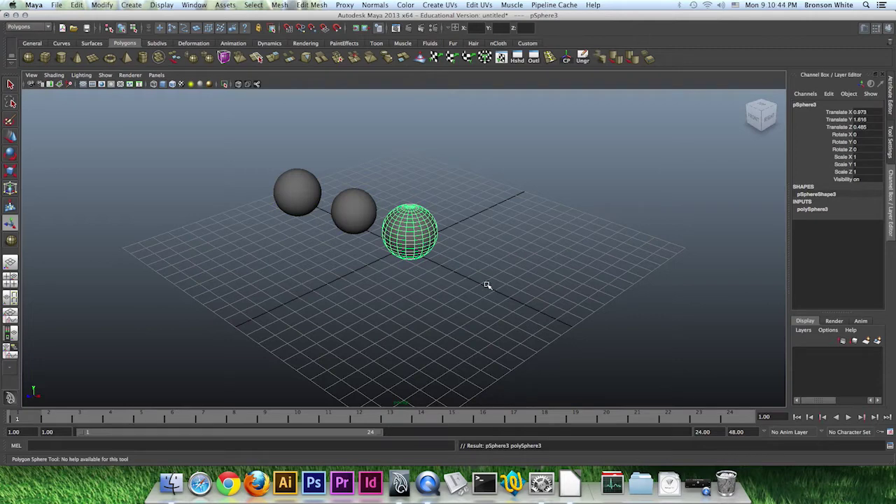
left_click_drag(480, 280, 570, 292)
right_click_drag(570, 292, 604, 285, "alt")
left_click_drag(603, 285, 585, 262, "alt")
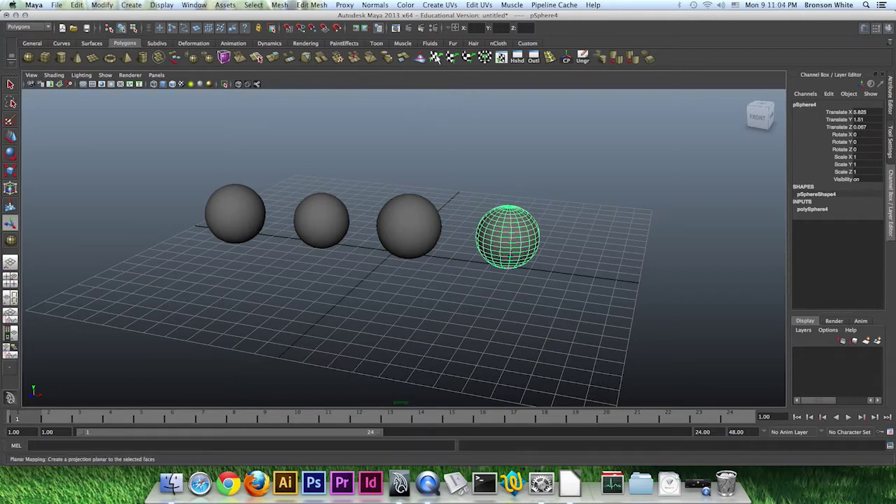
Set the scene to render with mental ray using the Production quality preset.
left_click(433, 28)
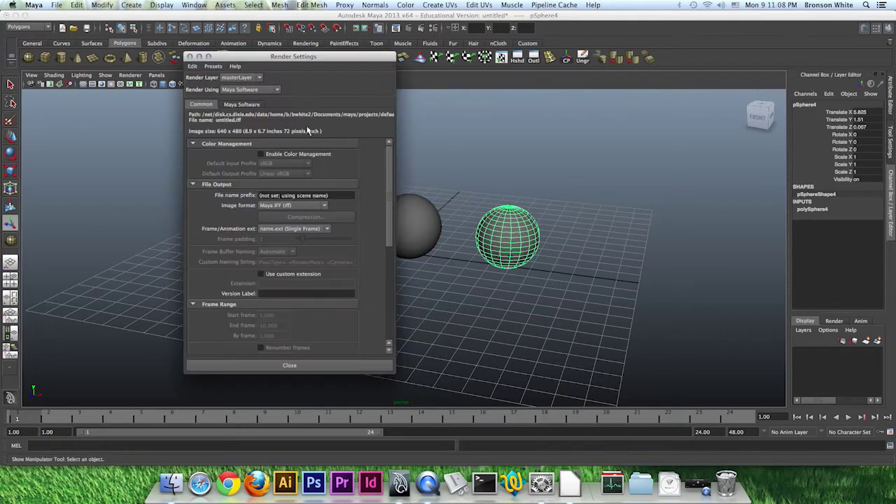
left_click(277, 91)
left_click(257, 116)
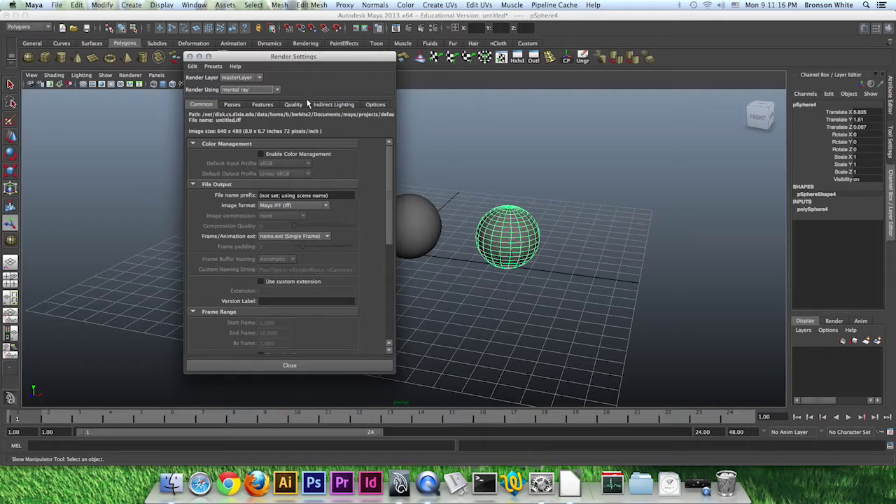
left_click(293, 105)
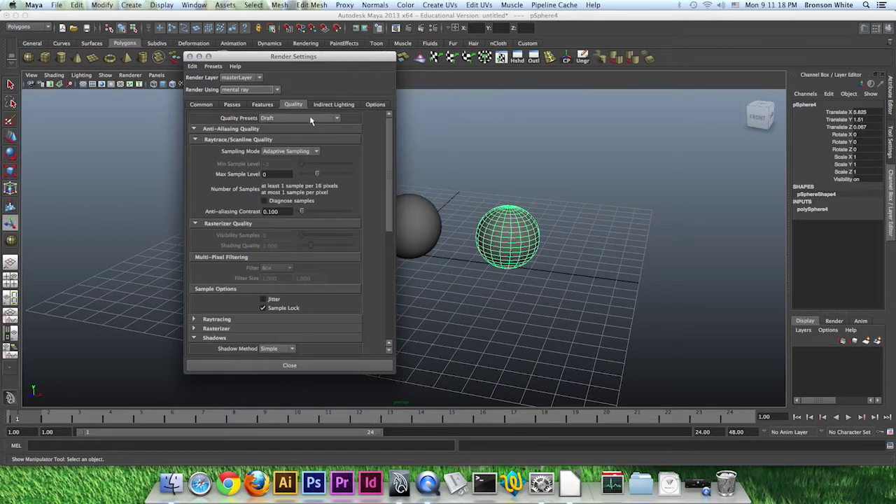
left_click(310, 118)
left_click(288, 157)
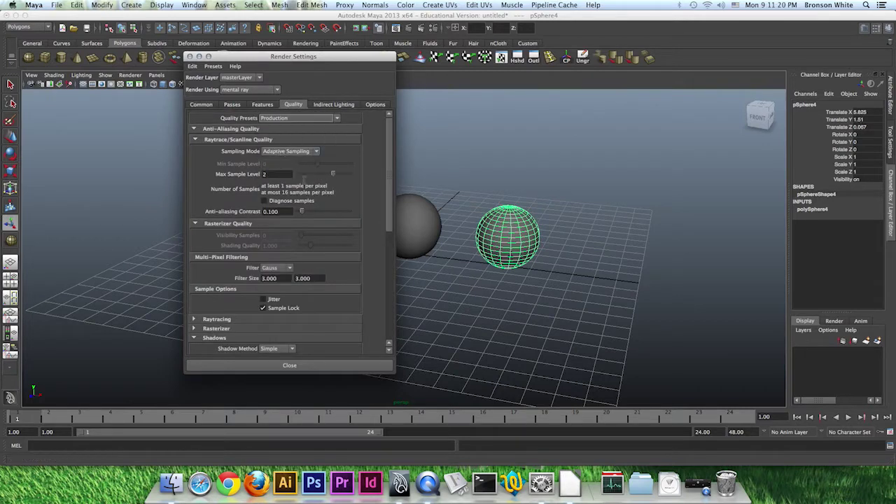
left_click(289, 365)
Create a large polygon cube that encloses all four spheres as a room.
left_click_drag(432, 280, 307, 279, "alt")
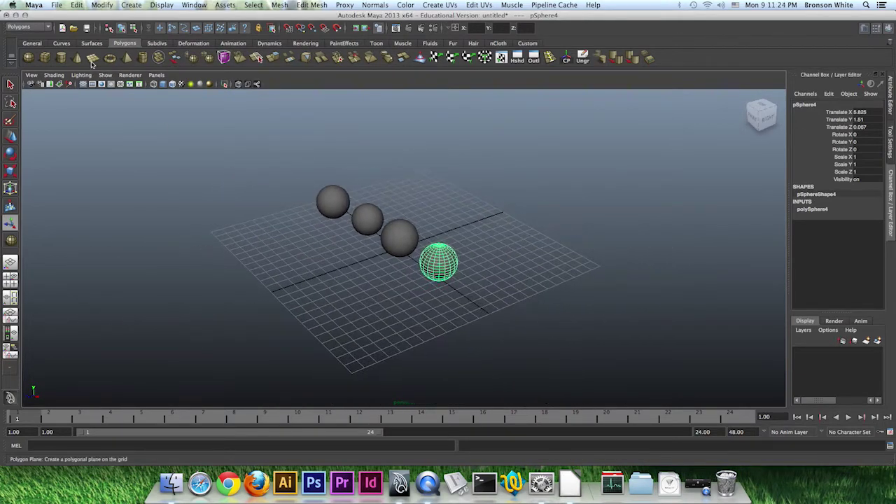
left_click(44, 58)
left_click_drag(393, 255, 674, 258, "shift")
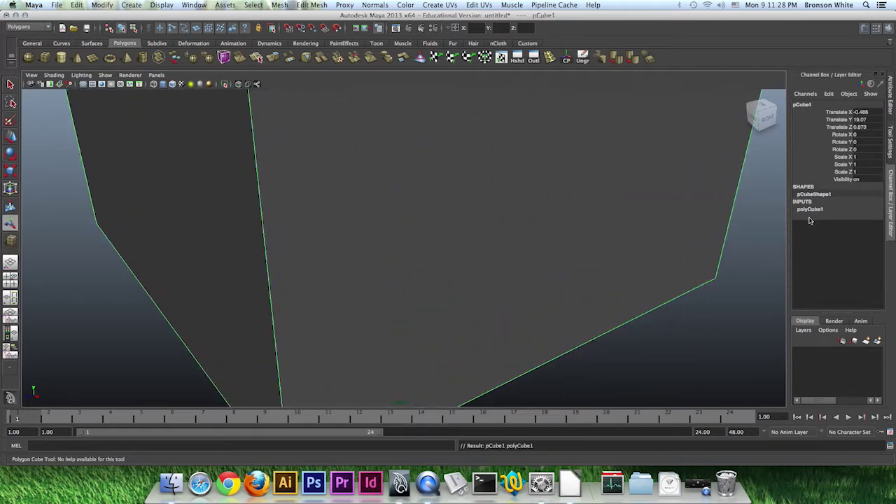
Turn off Double Sided and turn on Opposite in the cube's render stats so its interior can be seen from outside.
key("ctrl+a")
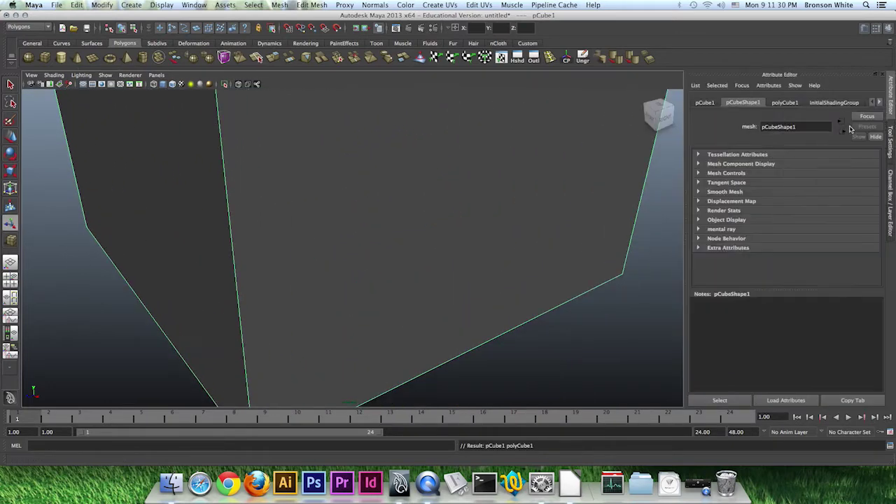
left_click(698, 210)
scroll(794, 256, "down", 5)
left_click(767, 166)
left_click(767, 175)
mouse_move(462, 238)
left_mouse_down("alt")
mouse_move(436, 236)
mouse_move(456, 233)
left_mouse_up("alt")
right_click_drag(437, 234, 499, 244, "alt")
left_click_drag(499, 246, 470, 238, "alt")
right_click_drag(470, 238, 259, 226, "alt")
left_click_drag(260, 226, 411, 217, "alt")
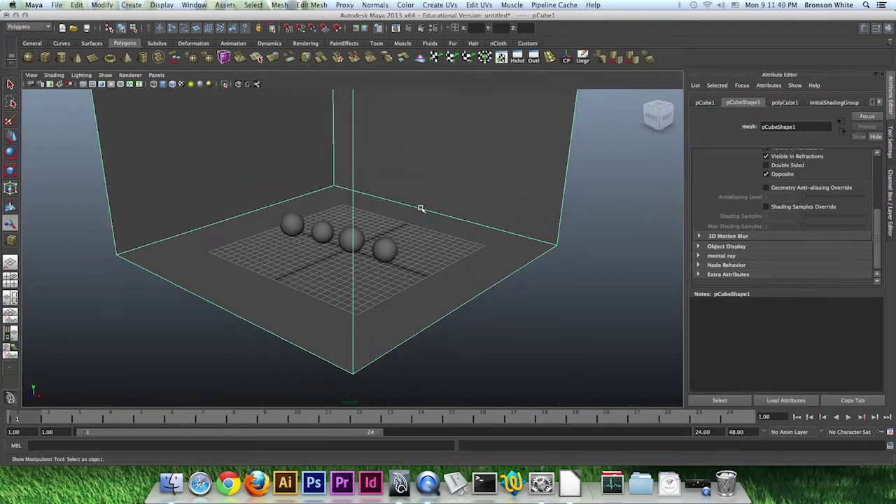
key("r")
right_click_drag(416, 161, 329, 143, "alt")
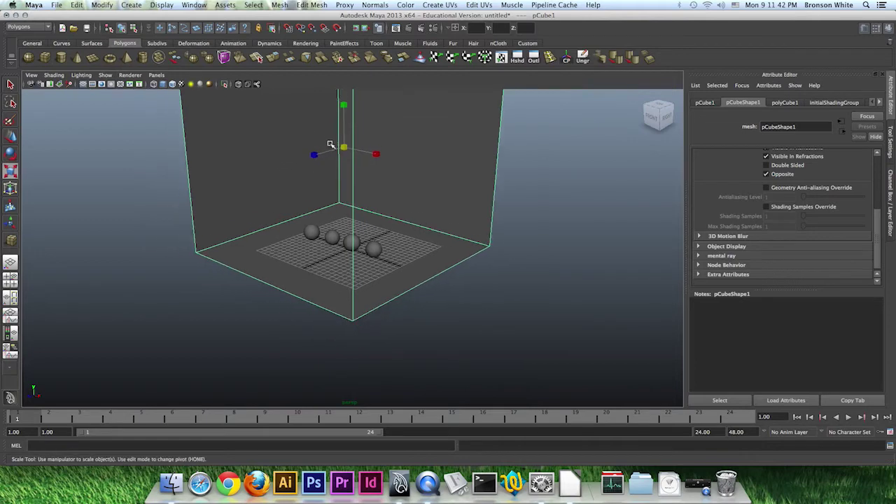
left_click_drag(346, 149, 399, 146, "alt")
left_click_drag(426, 188, 383, 149, "alt")
key("z")
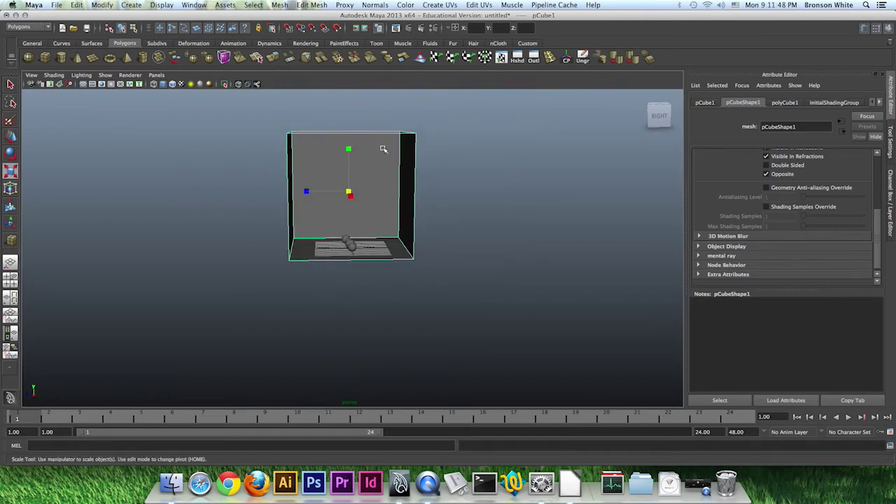
Select the cube's four top vertices and move them down to lower the room's ceiling to roughly half its height.
right_click(387, 135)
left_click(456, 240)
left_click_drag(456, 220, 252, 301)
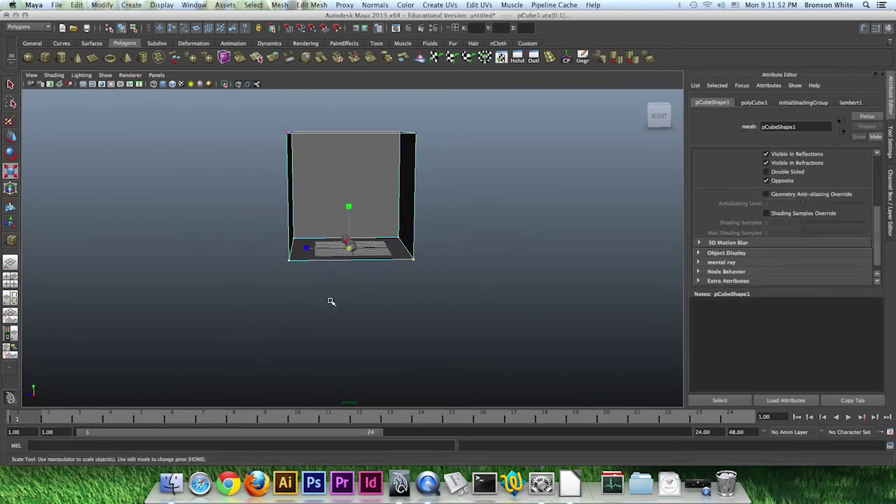
key("ctrl+z")
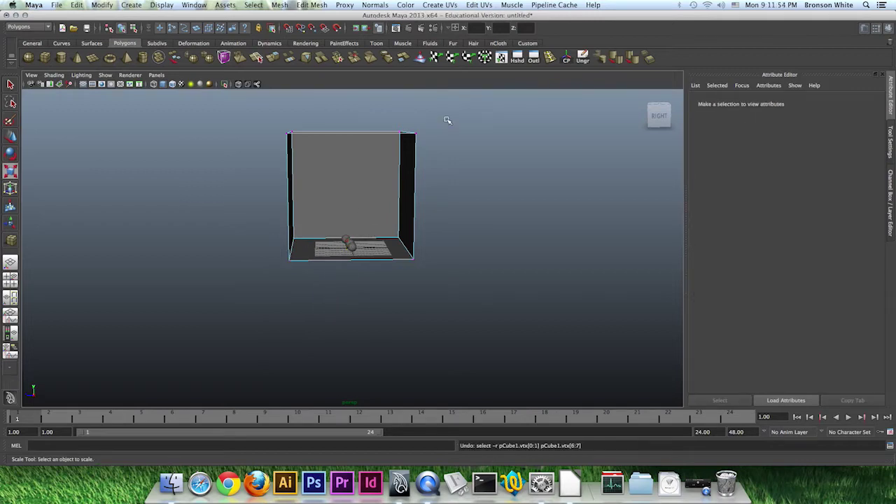
left_click_drag(448, 121, 296, 135)
key("w")
left_click_drag(348, 105, 376, 212)
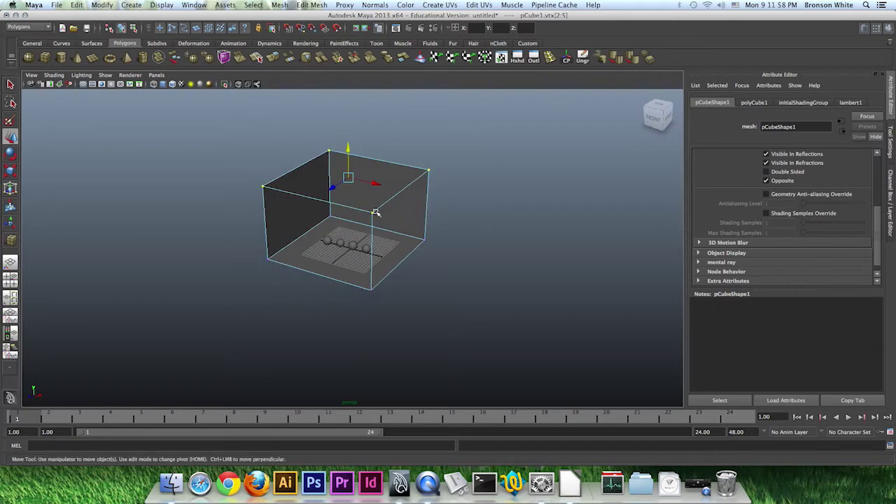
Select all the cube's vertices and scale them up uniformly to enlarge the room.
key("r")
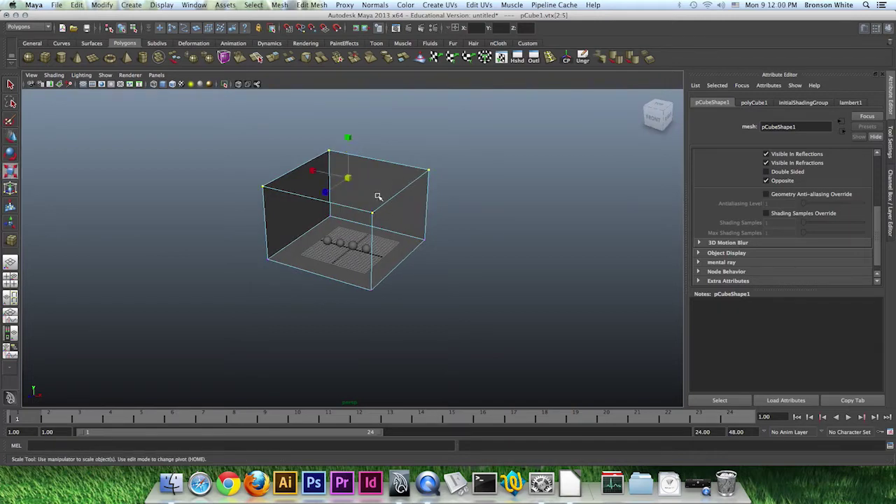
left_click_drag(472, 149, 168, 337)
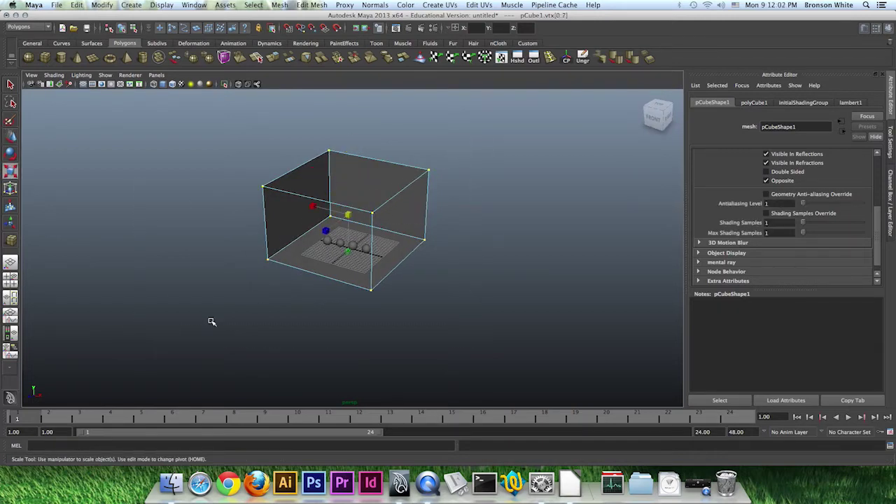
left_click_drag(348, 214, 400, 215)
In the side view, move the cube's vertices up until the room's floor sits at grid level beneath the spheres.
left_click_drag(388, 251, 319, 235, "alt")
key("space")
key("space")
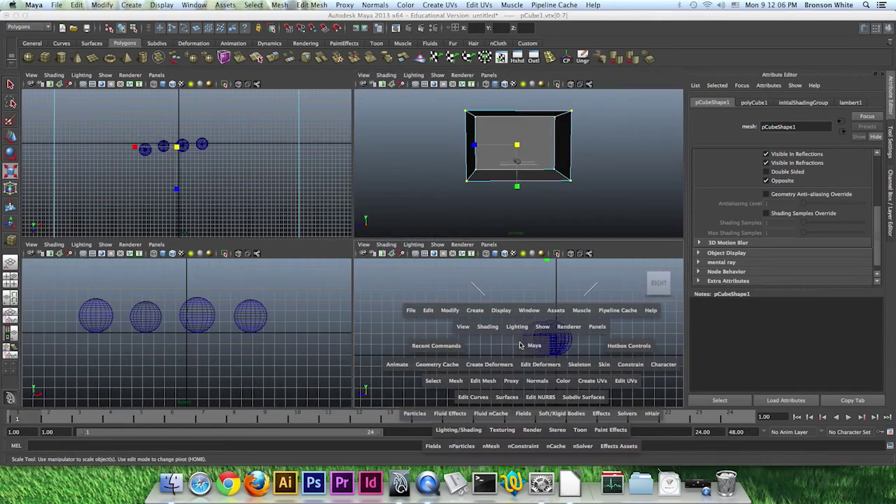
right_click_drag(486, 330, 403, 328, "alt")
right_click_drag(511, 304, 336, 294, "alt")
key("w")
left_click_drag(383, 119, 372, 37)
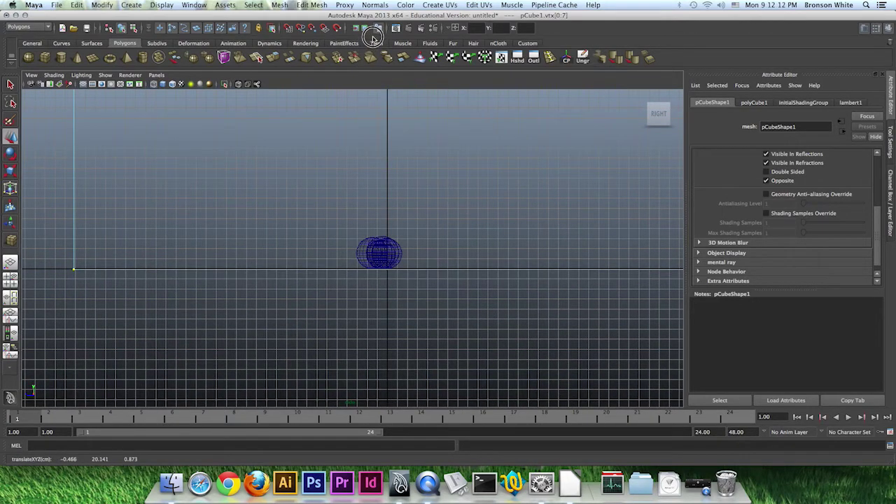
Return the cube to object mode in the perspective view, frame the four spheres and run a test render.
key("space")
key("space")
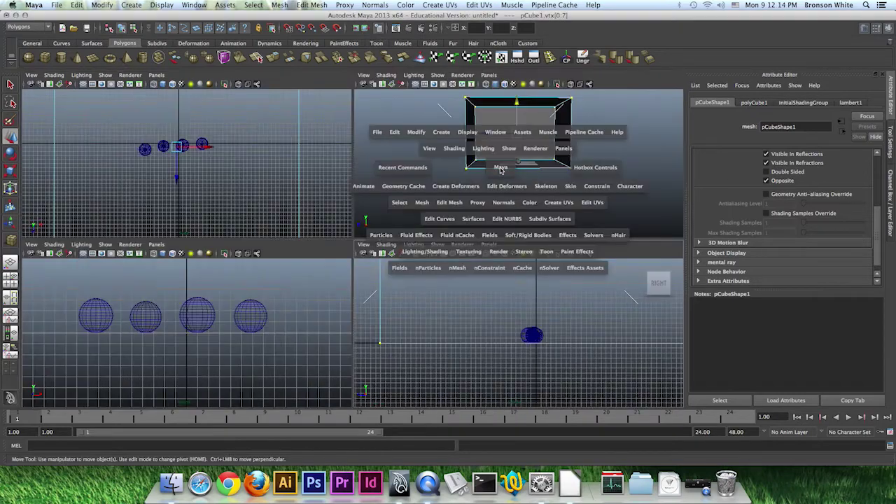
left_click_drag(472, 184, 491, 216, "alt")
right_click_drag(322, 258, 474, 267, "alt")
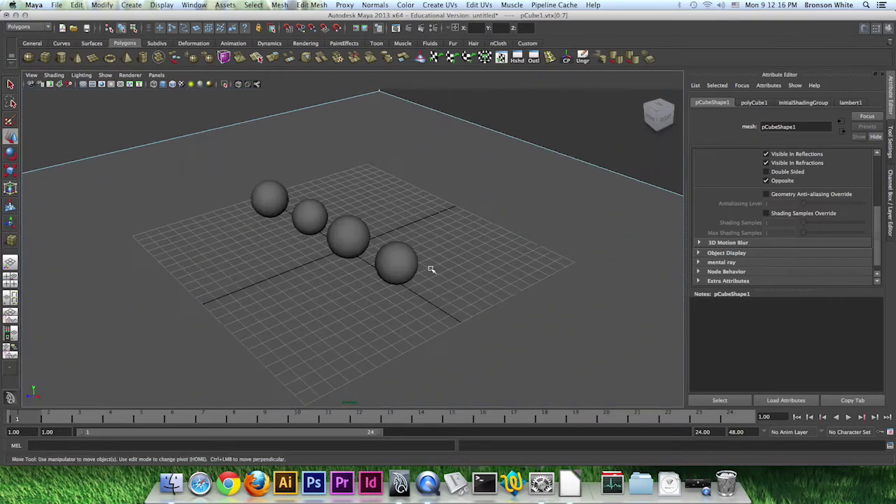
left_click_drag(228, 262, 317, 276, "alt")
right_click_drag(317, 276, 325, 276, "alt")
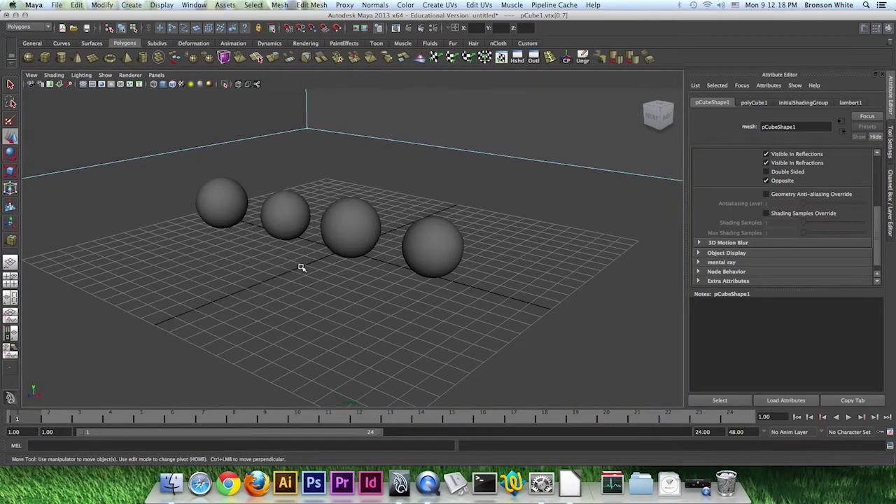
middle_click_drag(300, 268, 307, 290, "alt")
right_click_drag(409, 164, 422, 161)
left_click(420, 164)
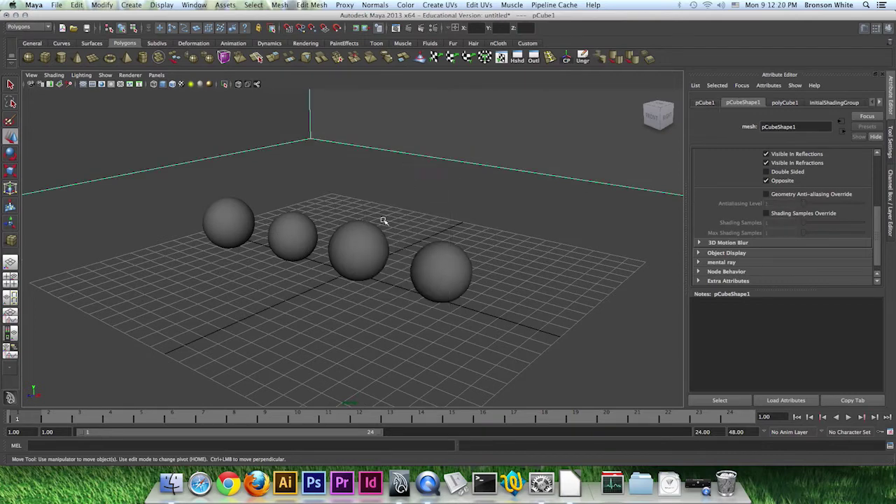
left_click(409, 28)
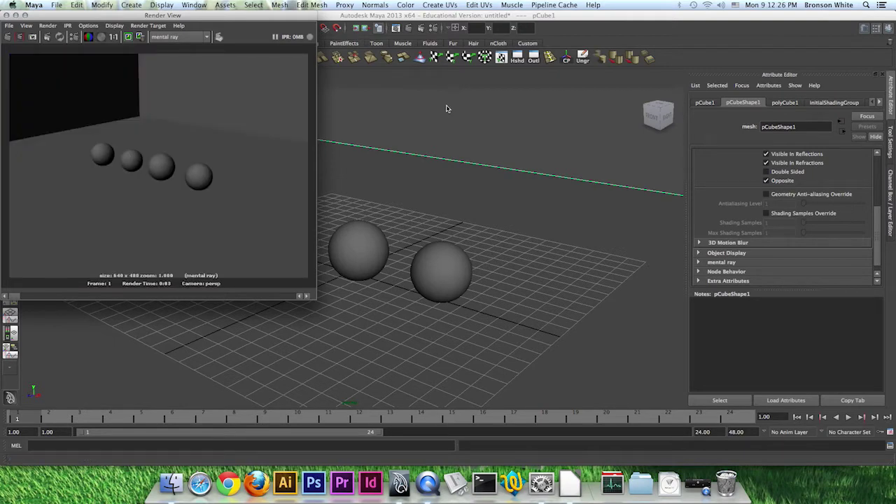
left_click(7, 16)
Create a spot light, move it up toward the open front side of the room and rotate it toward the spheres.
right_click_drag(388, 156, 138, 124, "alt")
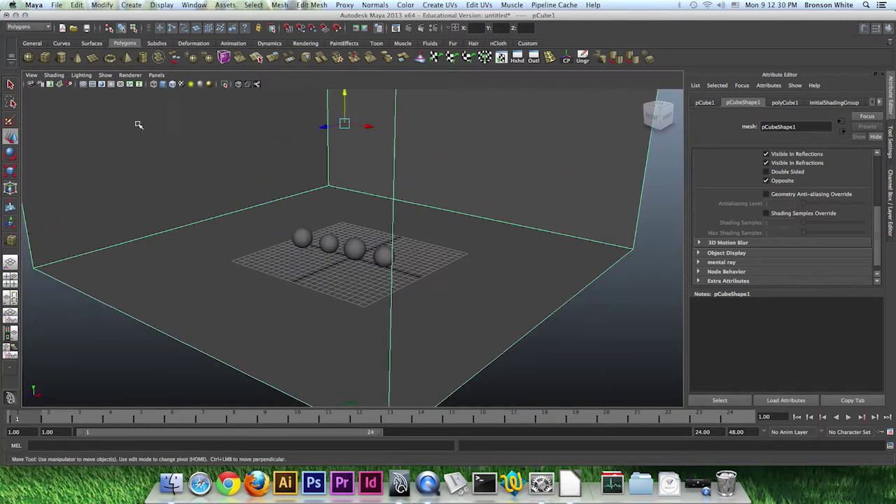
left_click(132, 5)
mouse_move(146, 58)
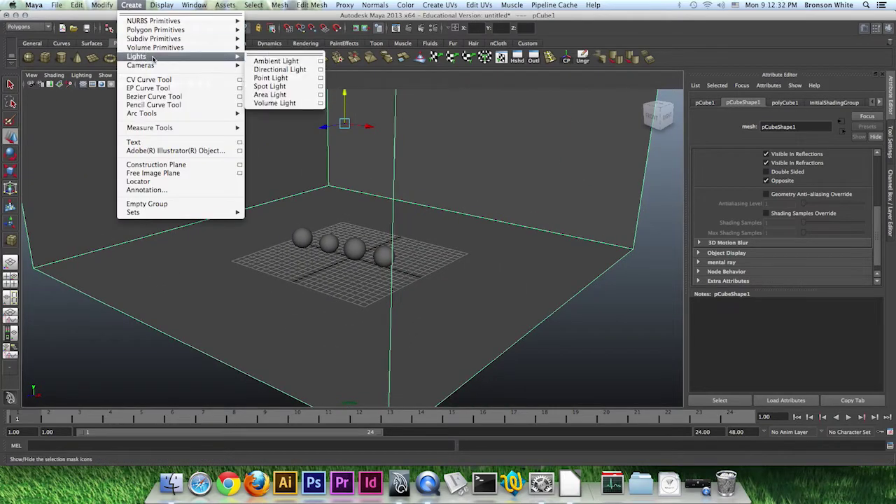
left_click(278, 86)
left_click_drag(416, 194, 262, 249, "alt")
left_click_drag(259, 215, 394, 204)
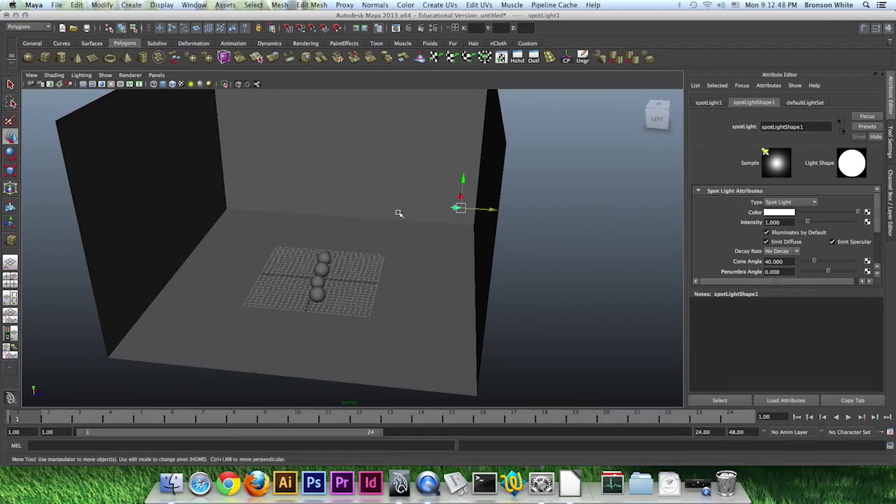
key("e")
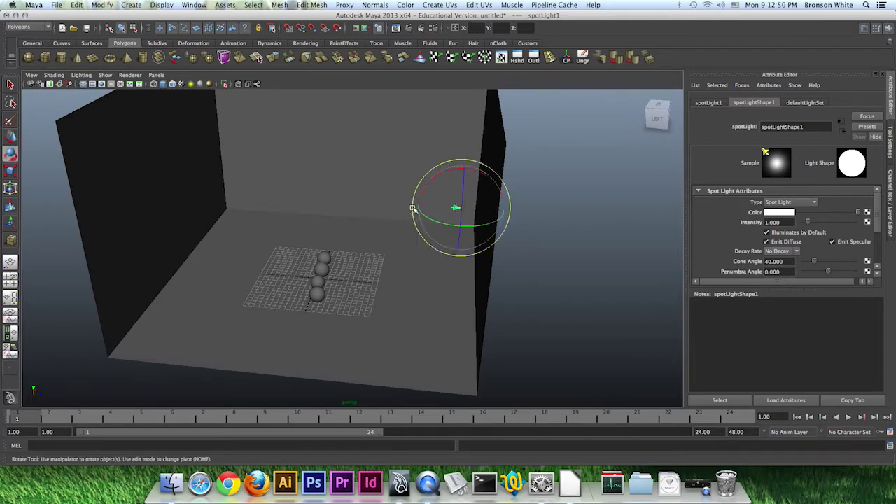
left_click_drag(454, 171, 441, 244)
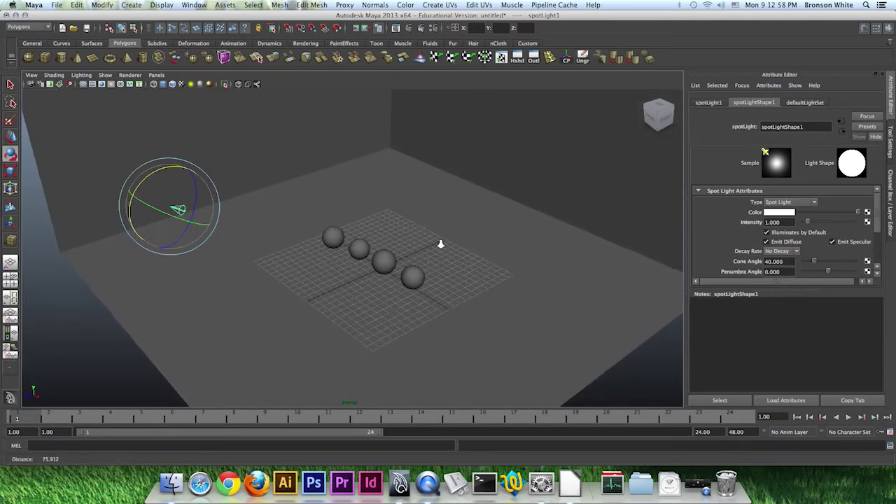
Show scene lighting in the viewport, widen the spot light's cone angle to about 97.4 and tilt the light by about -41 degrees in X.
scroll(881, 227, "down", 3)
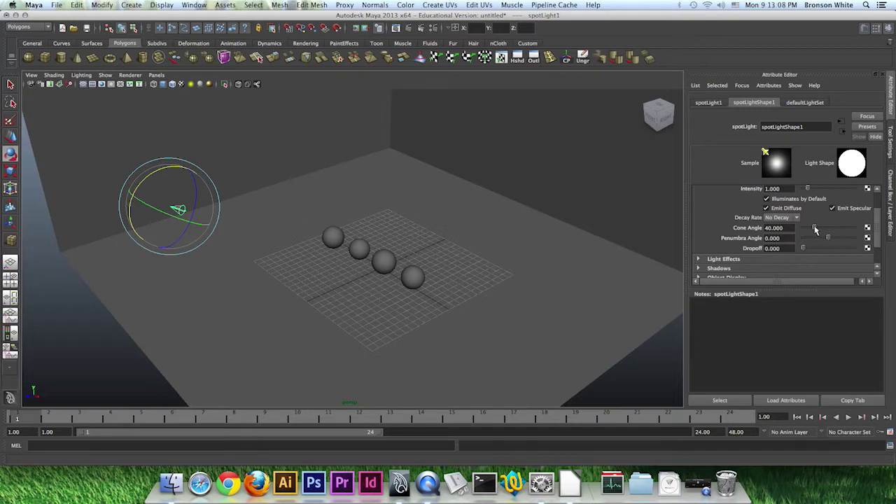
left_click_drag(814, 228, 823, 229)
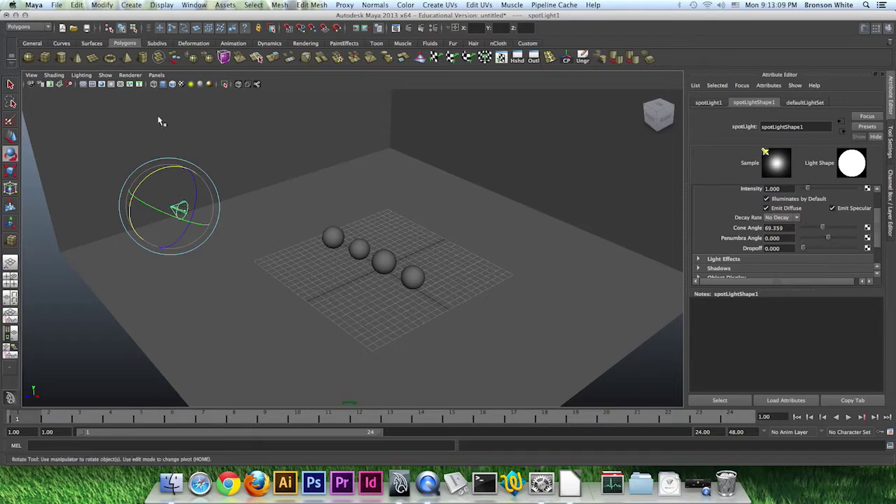
left_click(191, 84)
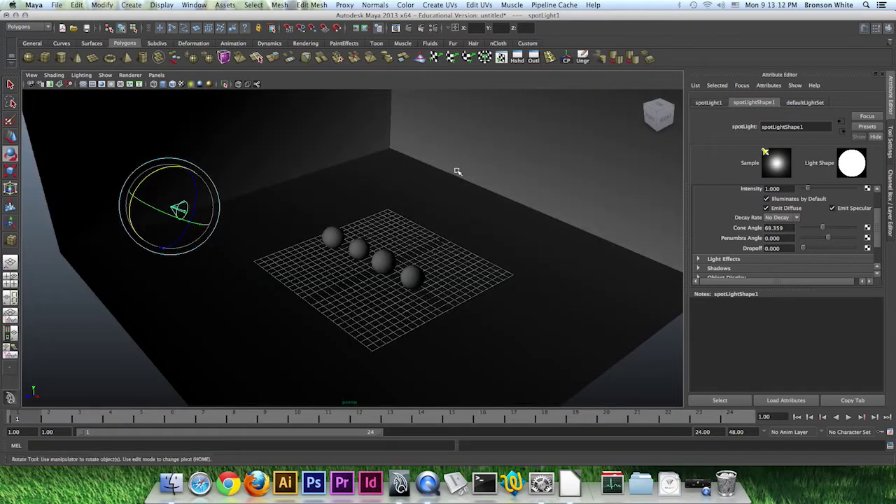
left_click_drag(823, 229, 830, 228)
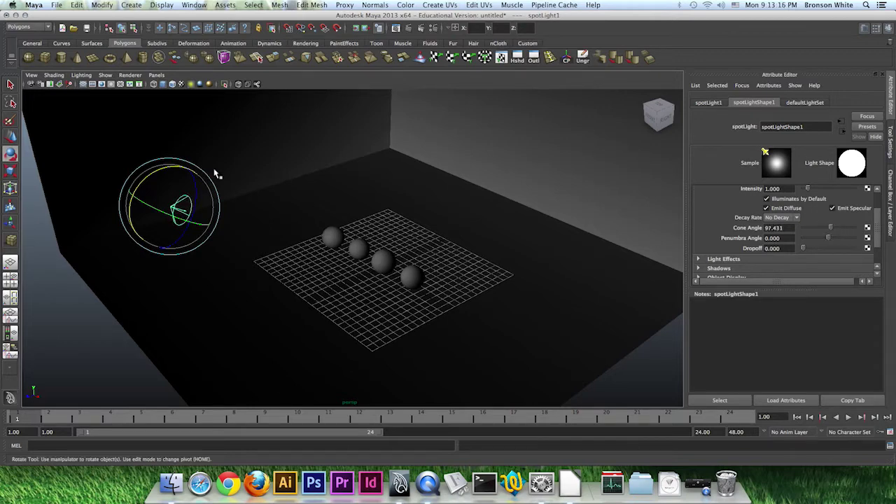
mouse_move(166, 172)
left_mouse_down()
mouse_move(164, 180)
mouse_move(166, 172)
left_mouse_up()
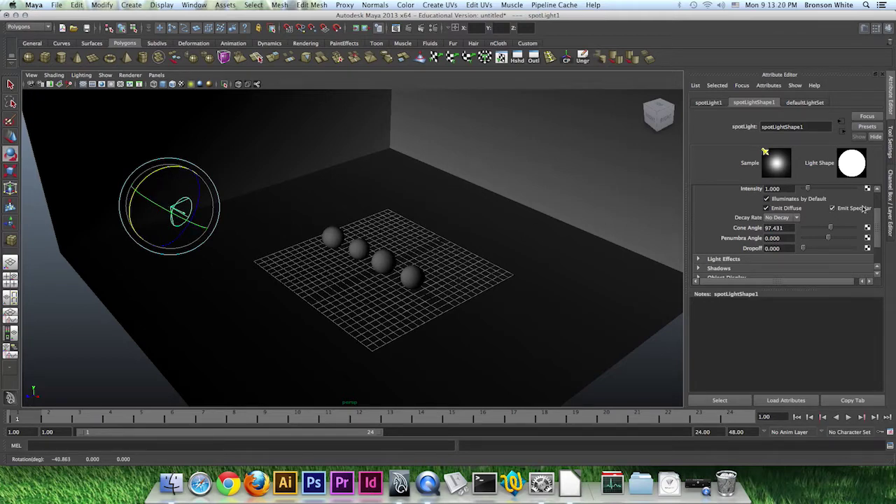
Turn on ray trace shadows in the spot light's shadow attributes.
scroll(865, 226, "down", 3)
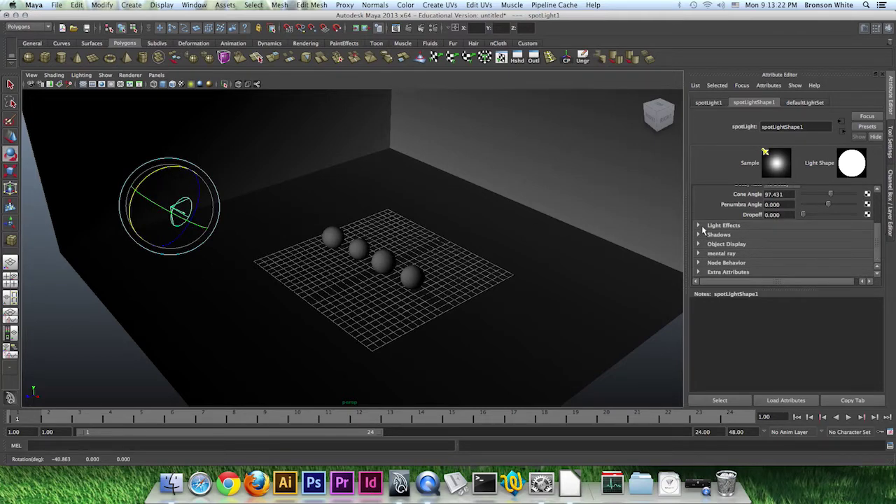
left_click(699, 235)
scroll(718, 245, "down", 5)
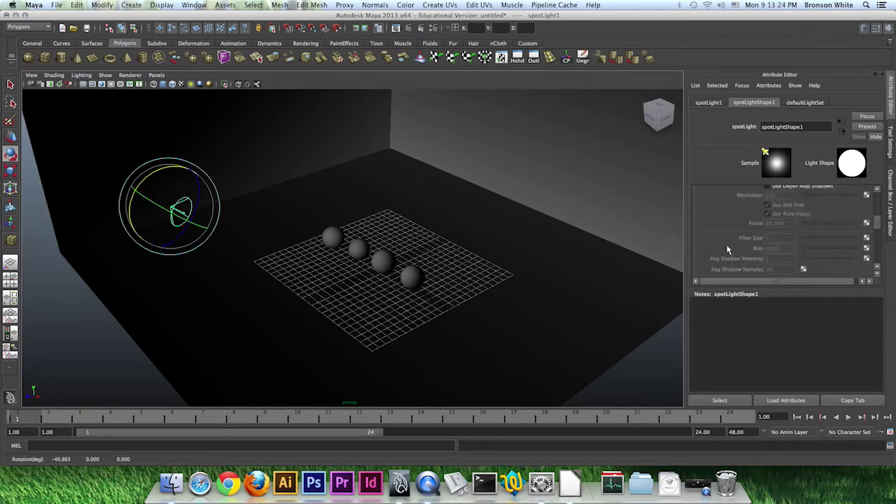
scroll(718, 245, "down", 3)
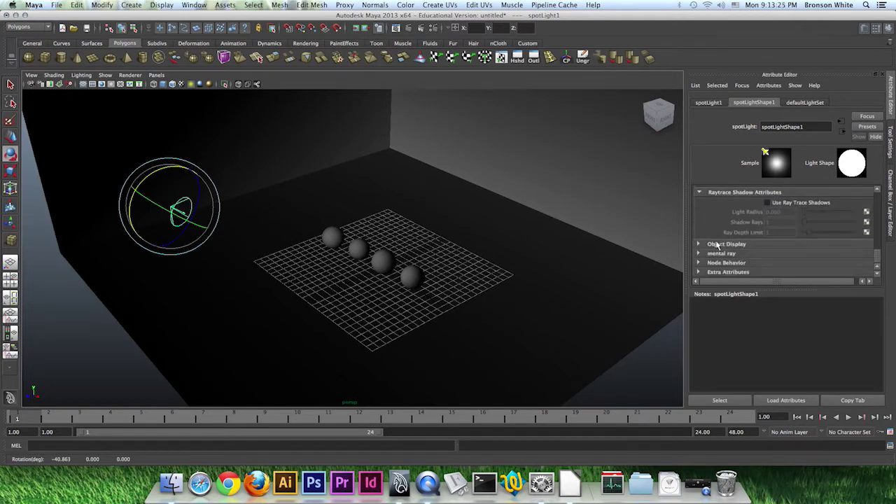
left_click(768, 202)
Frame the four spheres closely from a lower angle, run a mental ray test render and close it after checking the shadows.
left_click_drag(390, 276, 394, 250, "alt")
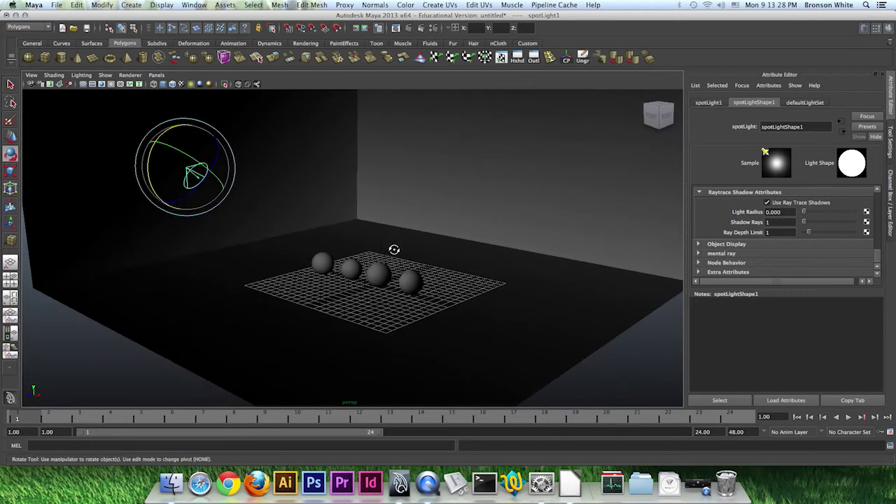
right_click_drag(394, 249, 504, 285, "alt")
middle_click_drag(504, 284, 406, 258, "alt")
right_click_drag(406, 259, 483, 276, "alt")
middle_click_drag(482, 276, 502, 282, "alt")
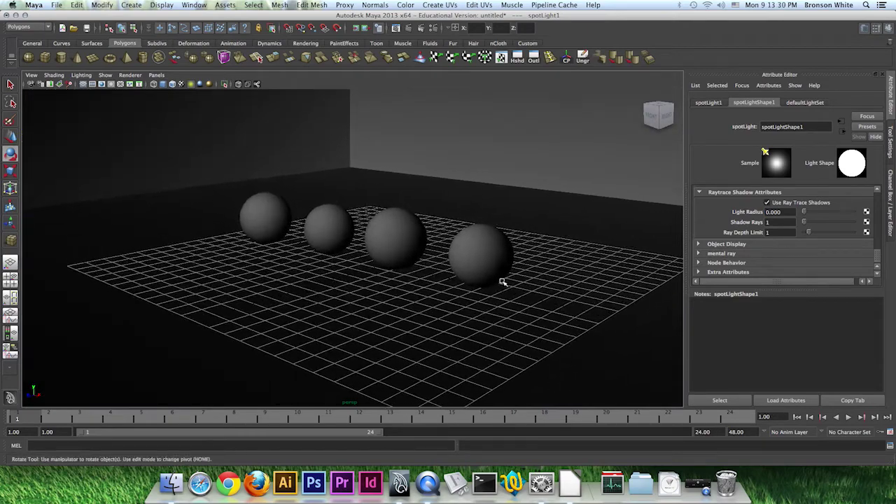
left_click(396, 28)
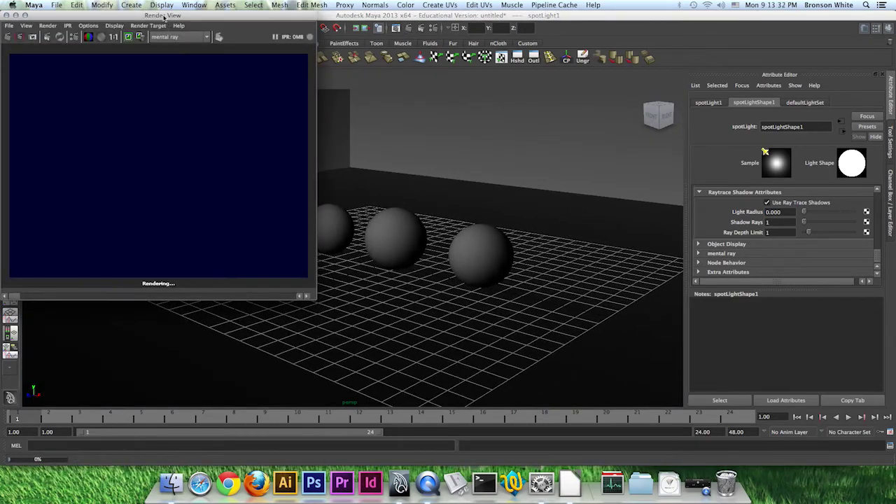
left_click_drag(164, 17, 246, 53)
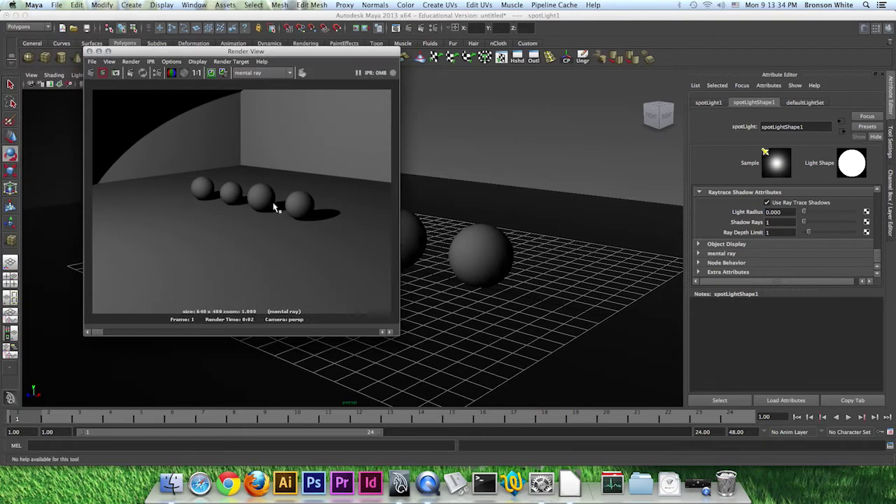
left_click(90, 51)
Set the spot light's penumbra angle to 10 to soften the edge of its cone.
left_click_drag(879, 257, 885, 208)
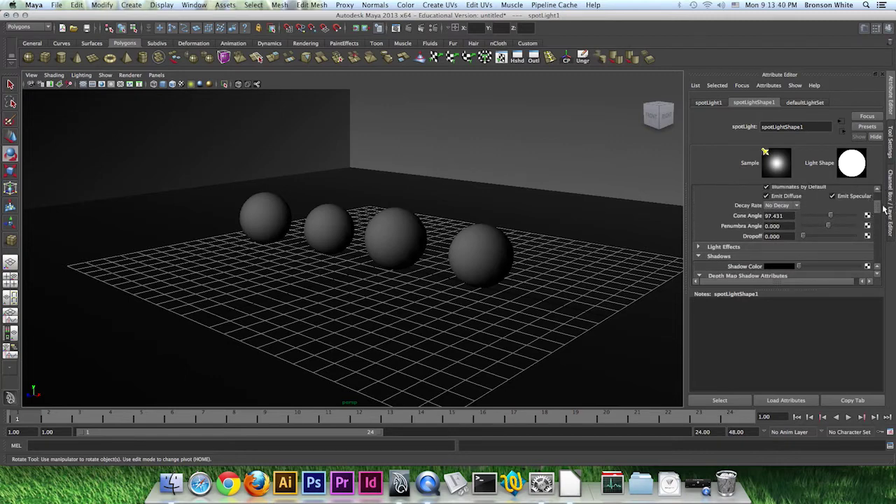
left_click_drag(828, 226, 853, 226)
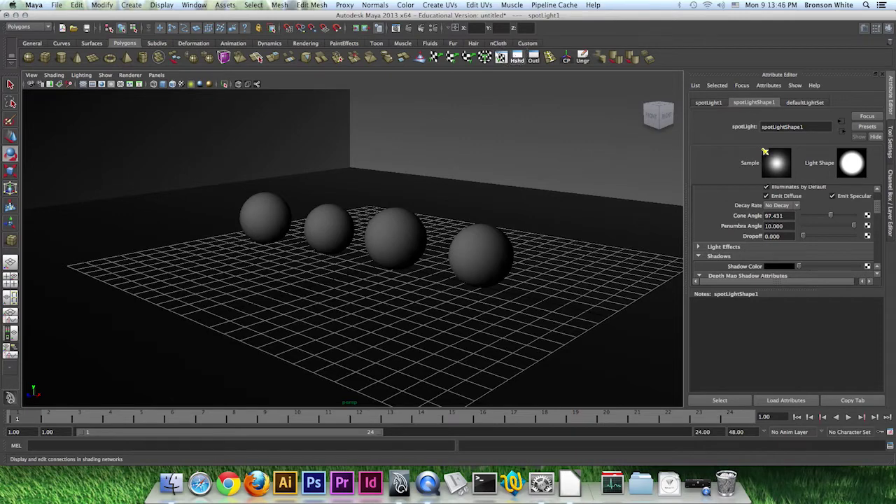
Open the Hypershade and create a mia_material_x from the mental ray materials.
left_click(199, 9)
left_click(306, 44)
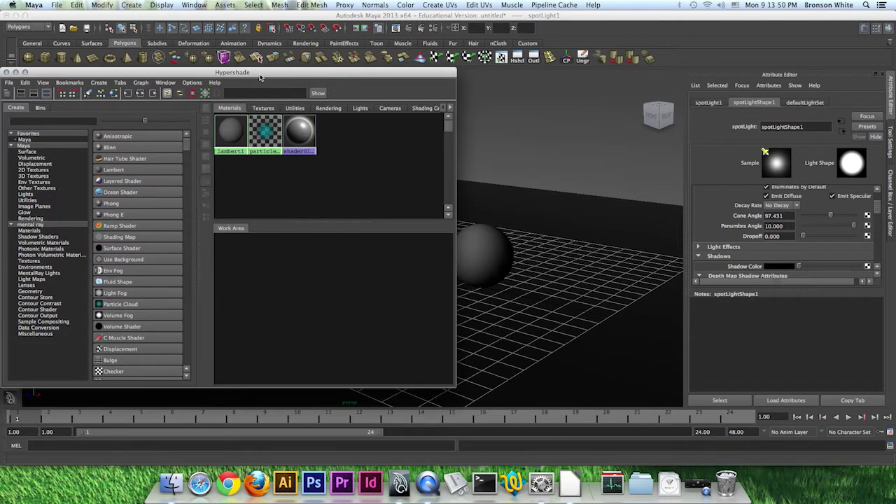
left_click_drag(260, 77, 351, 74)
left_click(203, 6)
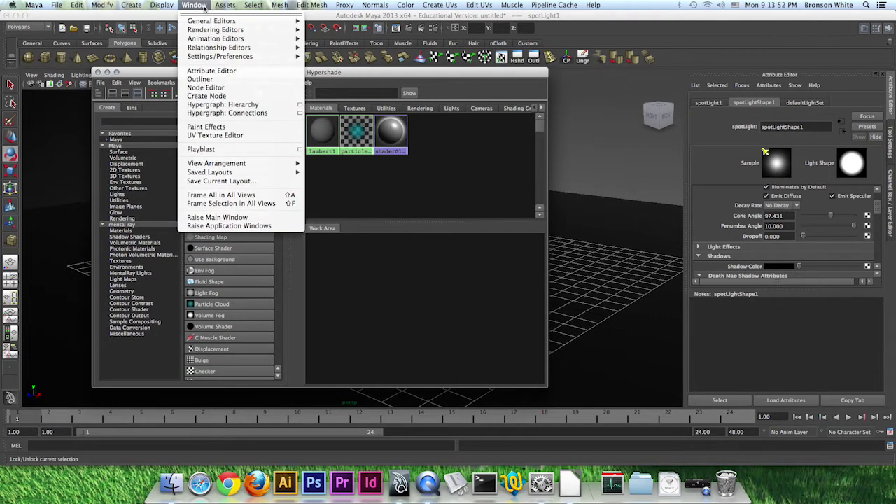
mouse_move(209, 25)
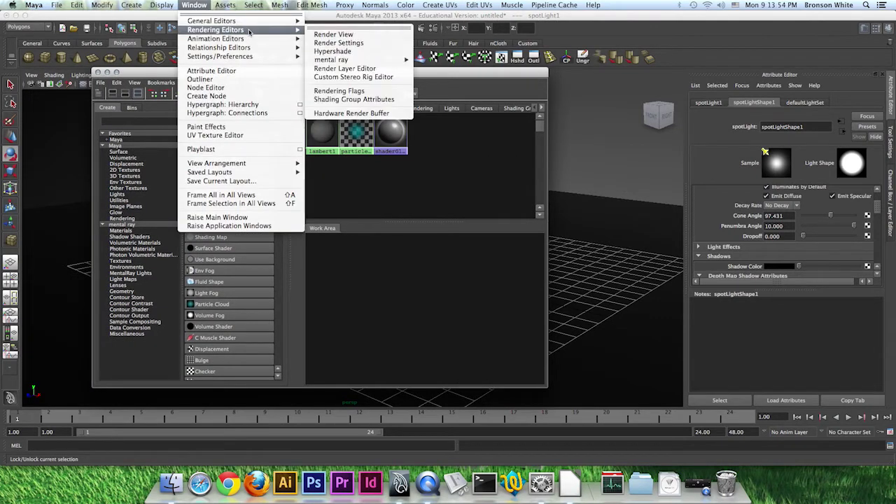
left_click(195, 6)
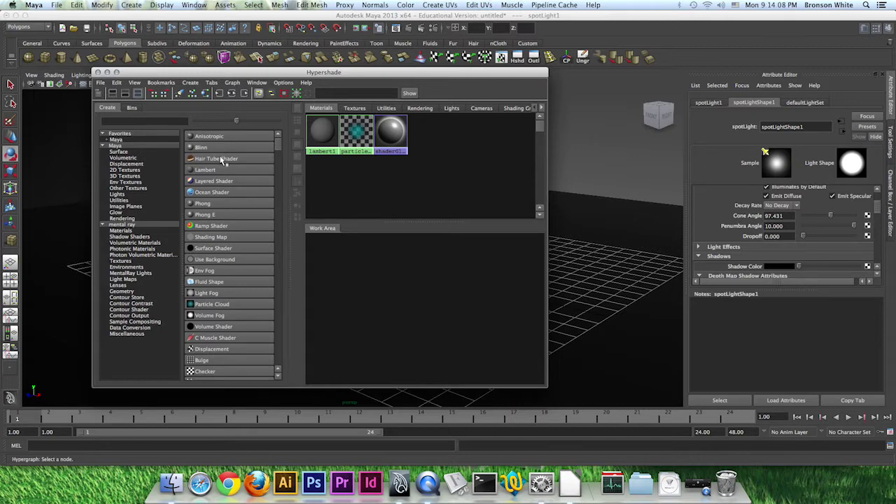
left_click(120, 230)
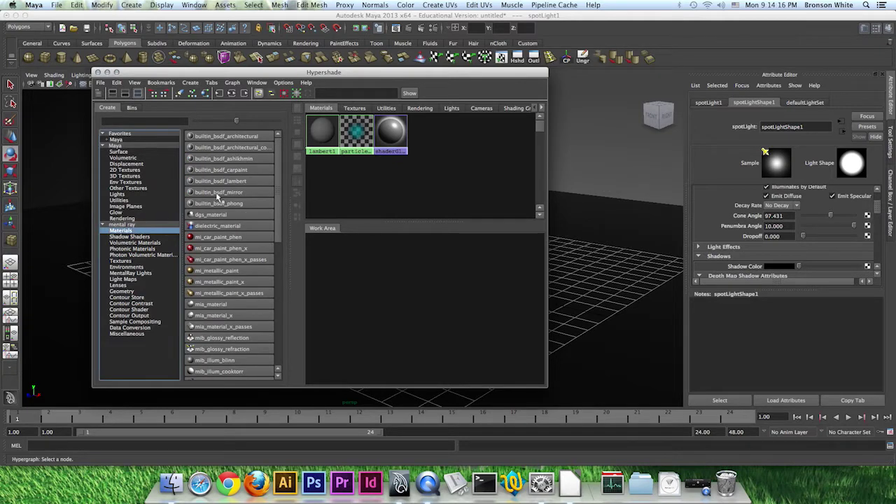
left_click_drag(276, 149, 290, 191)
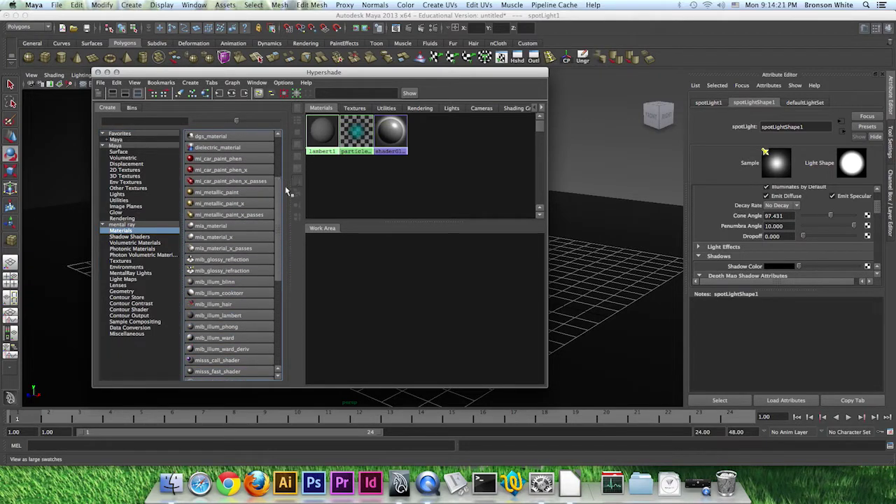
left_click(217, 237)
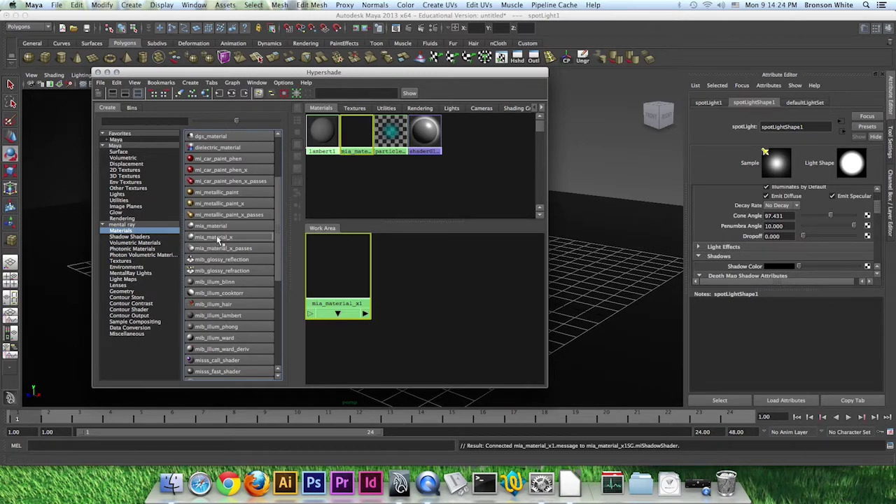
Assign the new mia_material_x to the nearest sphere, pSphere4.
left_click_drag(335, 72, 787, 136)
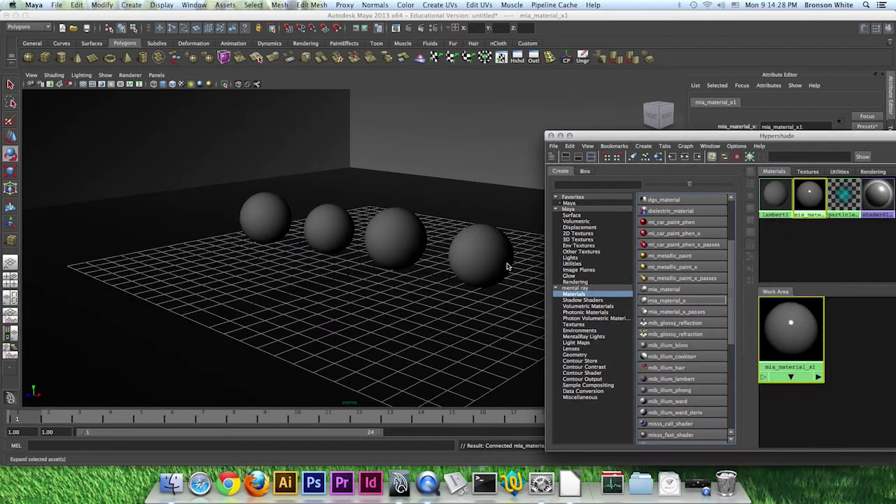
left_click(487, 250)
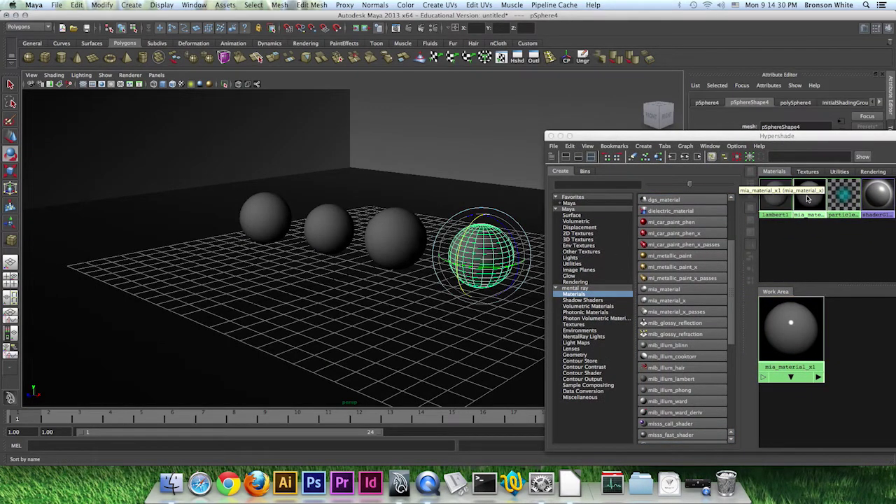
right_click_drag(809, 198, 776, 180)
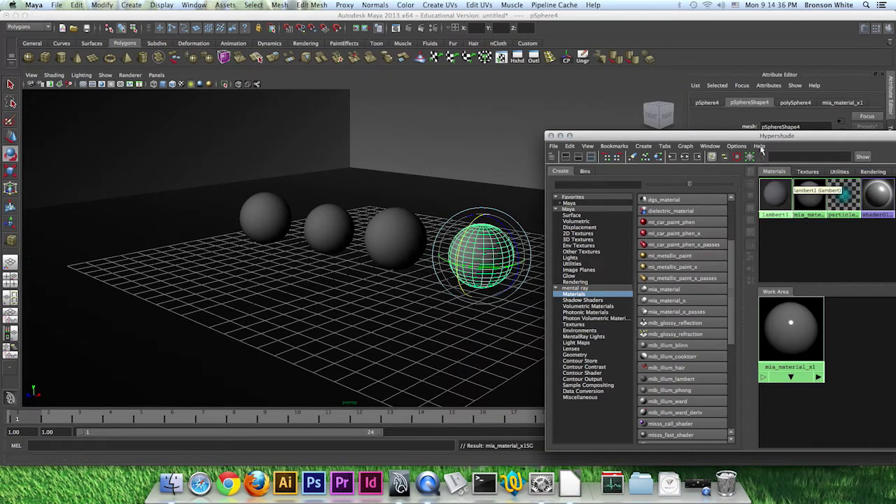
left_click_drag(776, 136, 289, 98)
right_click_drag(320, 159, 320, 160)
left_click_drag(312, 97, 285, 114)
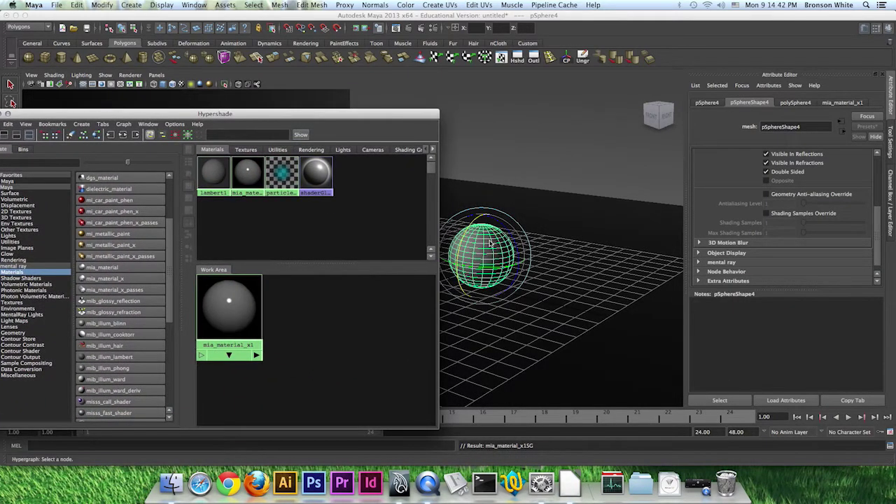
Replace the settings of the nearest sphere's mia_material_x with the Chrome preset.
left_click(254, 174)
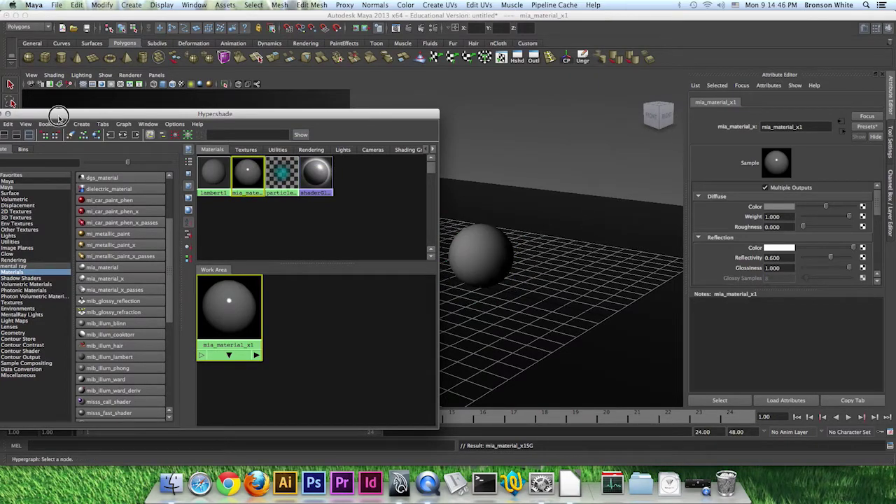
left_click_drag(59, 116, 109, 92)
left_click(47, 89)
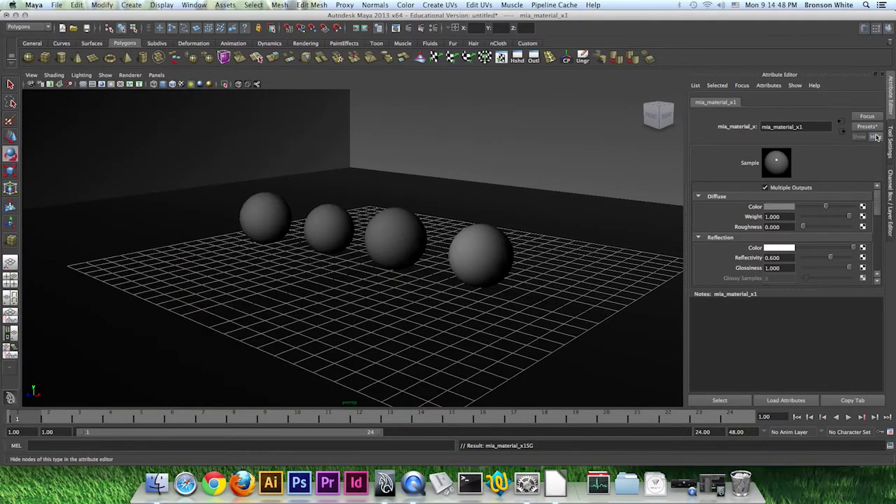
left_click(871, 128)
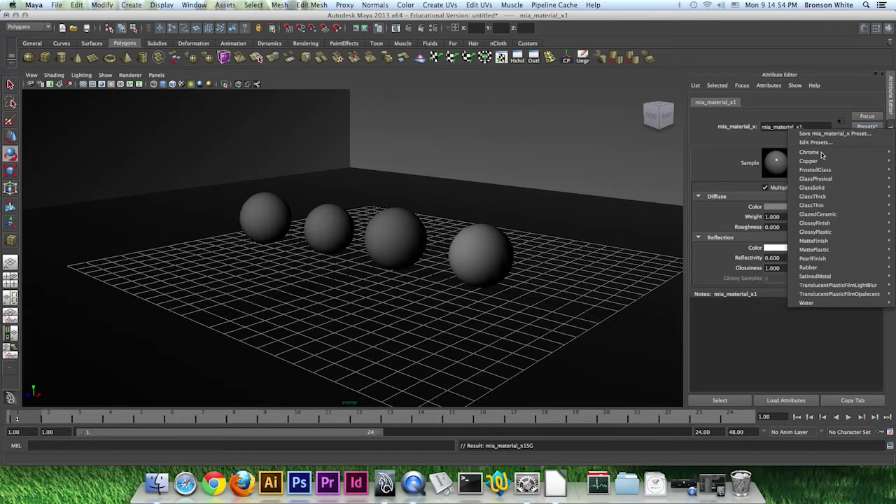
mouse_move(823, 155)
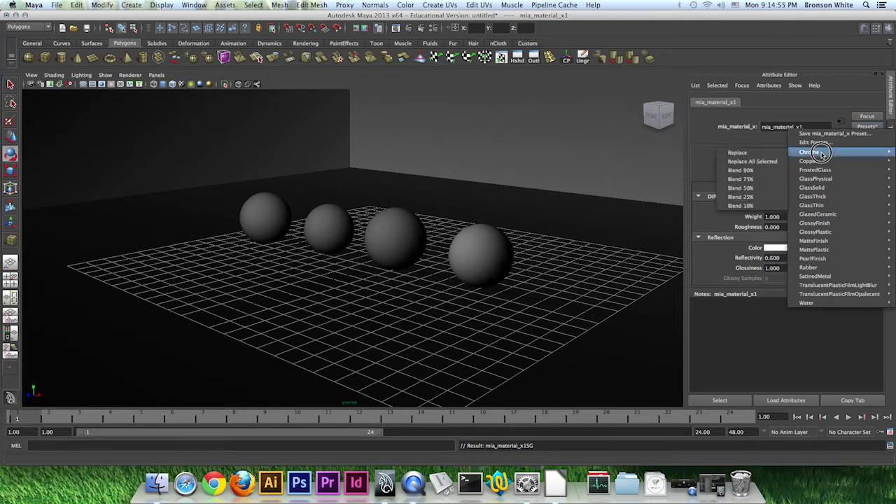
left_click(753, 152)
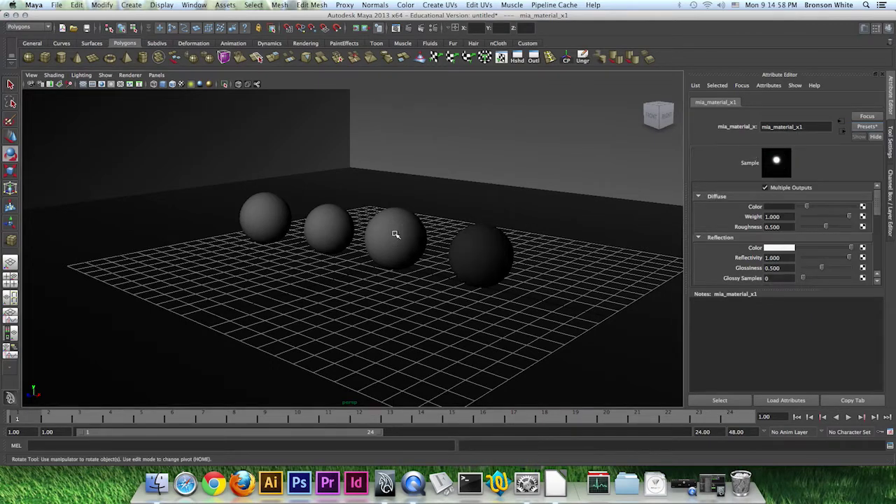
Create a second mia_material_x in the Hypershade and assign it to pSphere3, the sphere next to the chrome one.
left_click(395, 235)
left_click(503, 58)
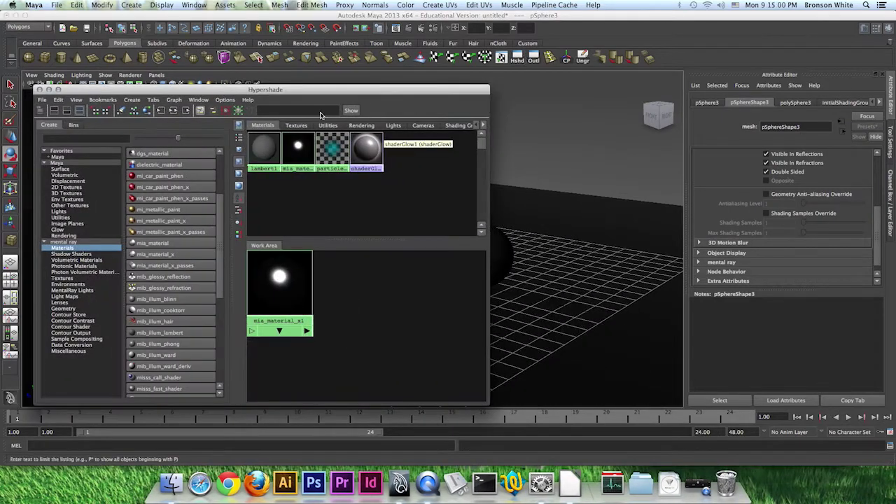
left_click_drag(362, 92, 751, 71)
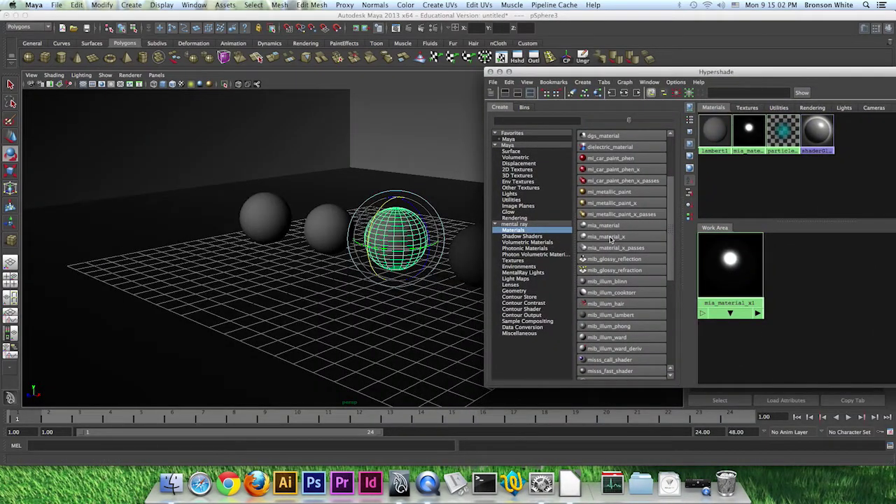
left_click(610, 237)
middle_click_drag(783, 128, 397, 233)
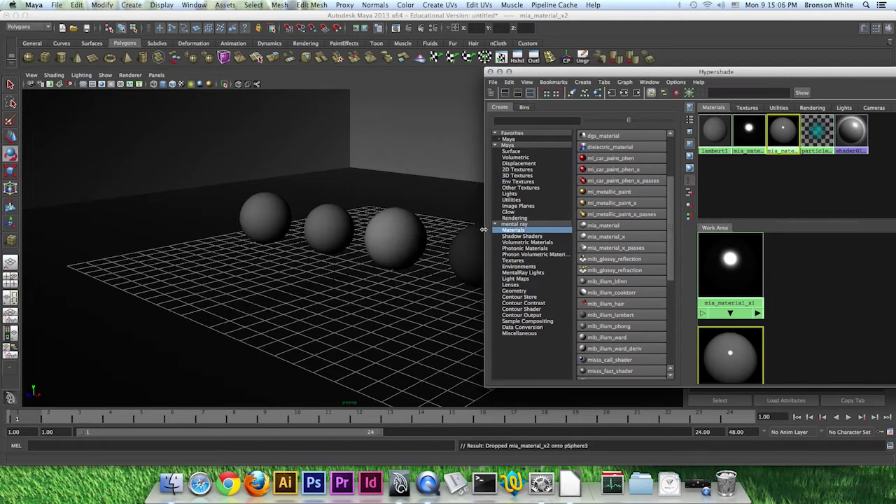
Create two more mia_material_x materials and assign one each to pSphere2 and pSphere1.
left_click(613, 238)
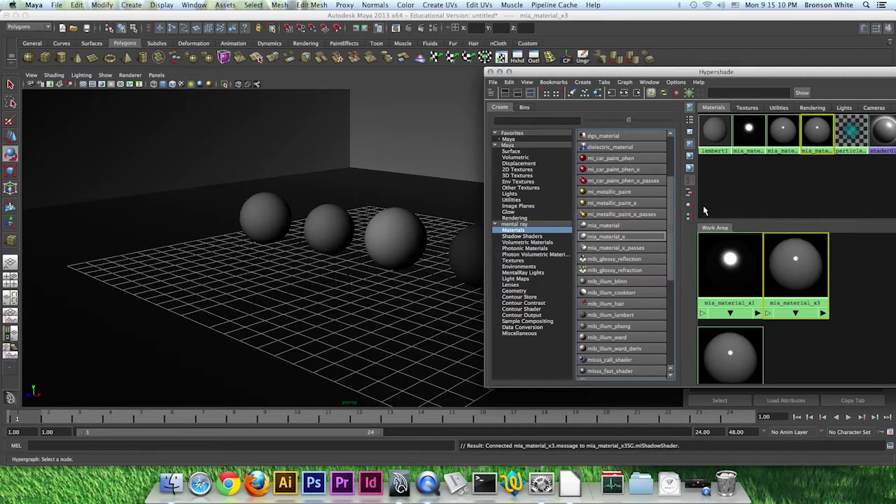
left_click(613, 237)
middle_click_drag(810, 140, 328, 227)
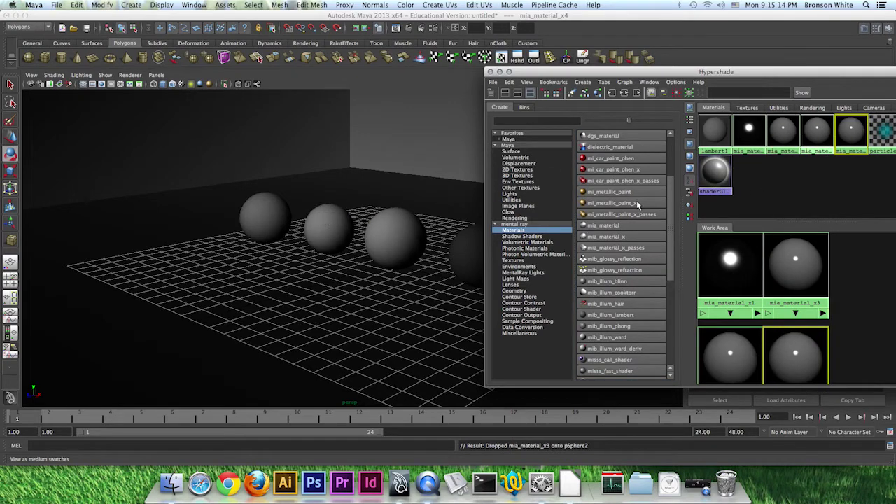
middle_click_drag(851, 133, 256, 212)
Replace the settings of pSphere3's material, mia_material_x2, with the Copper preset.
left_click_drag(733, 72, 409, 70)
left_click(458, 130)
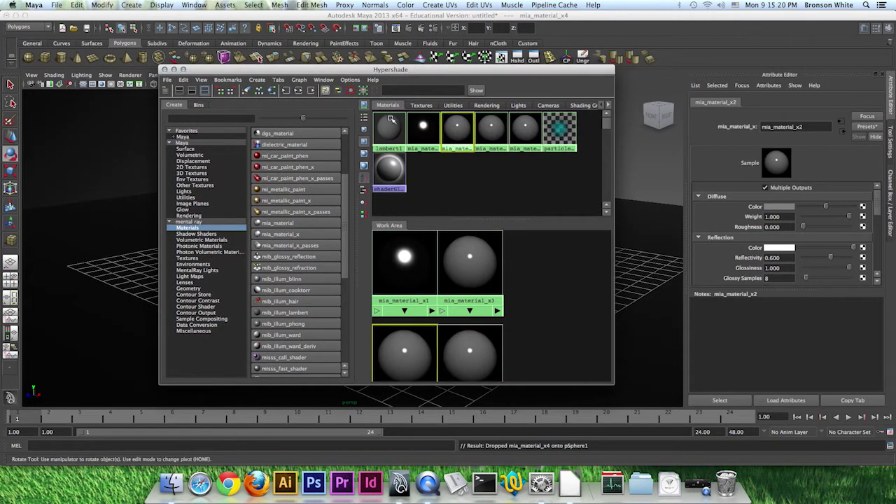
left_click(174, 70)
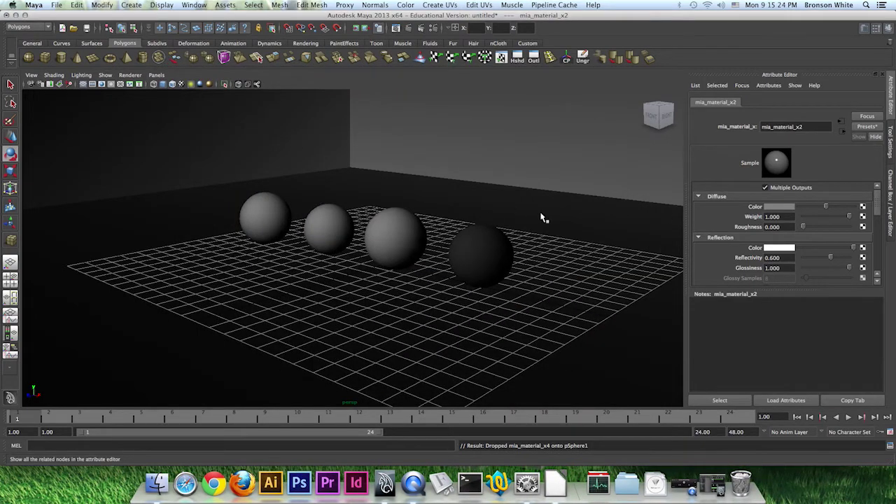
left_click(713, 484)
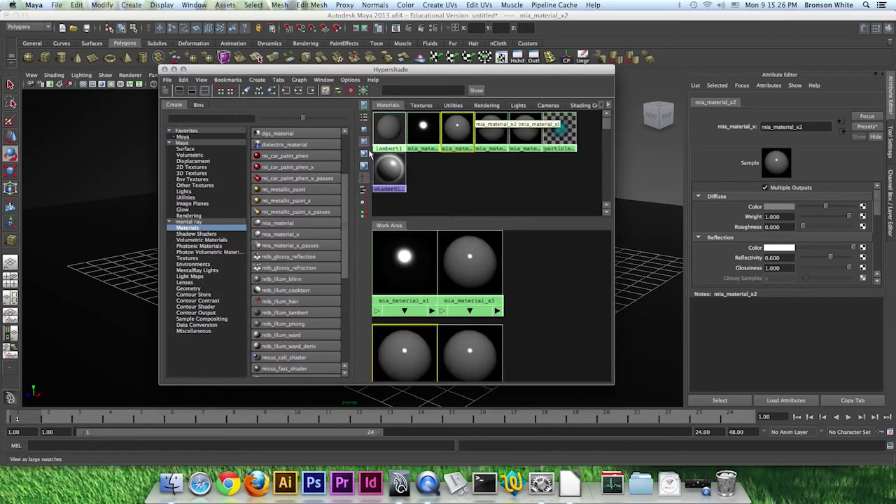
left_click(869, 127)
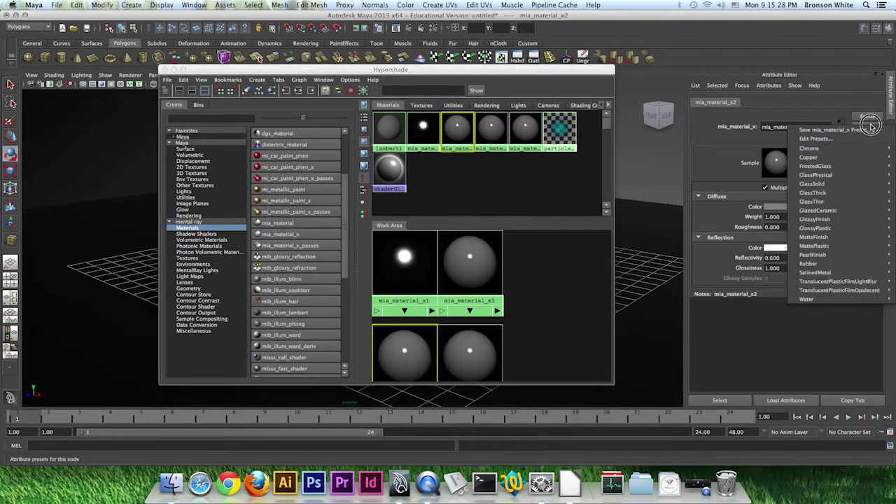
left_click_drag(870, 126, 766, 161)
Replace the settings of pSphere2's material, mia_material_x3, with the GlassPhysical preset.
left_click(494, 130)
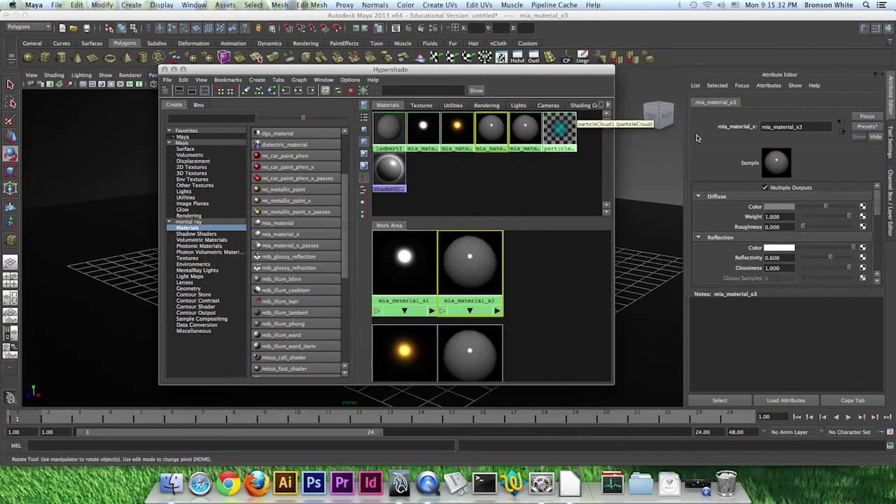
left_click(856, 128)
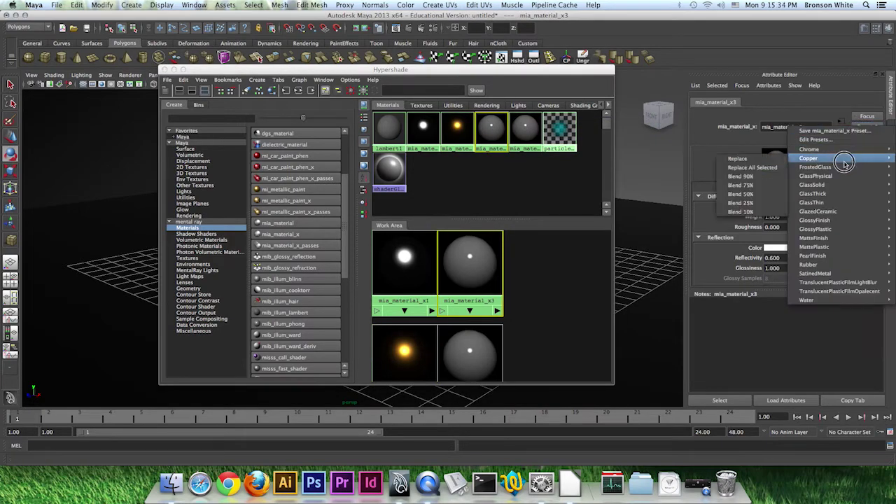
mouse_move(838, 178)
mouse_move(829, 202)
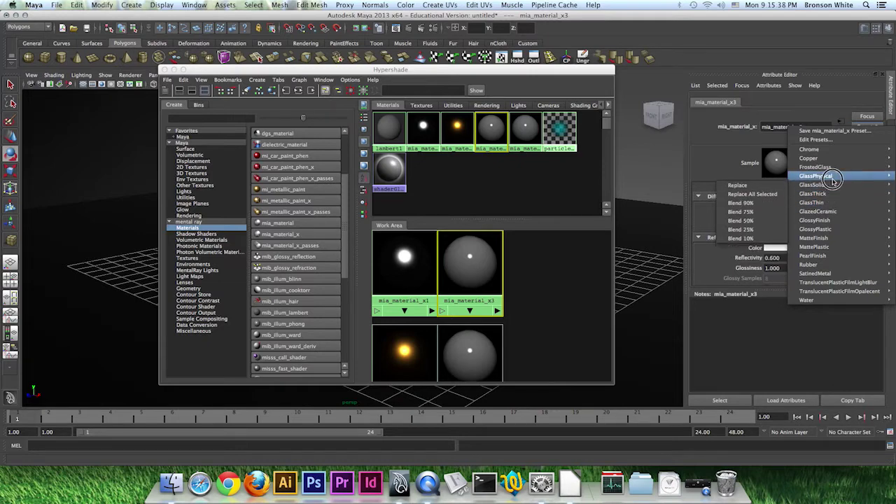
left_click(739, 186)
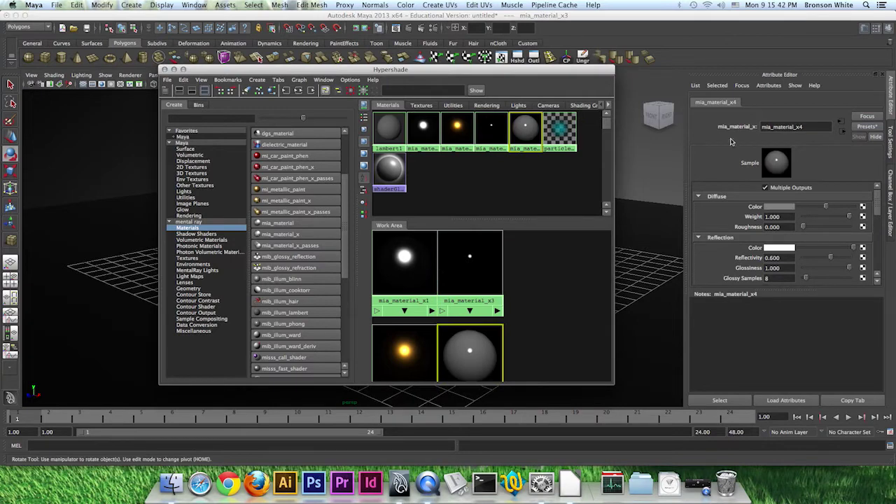
Replace the settings of mia_material_x4 with the SatinedMetal preset.
left_click(867, 126)
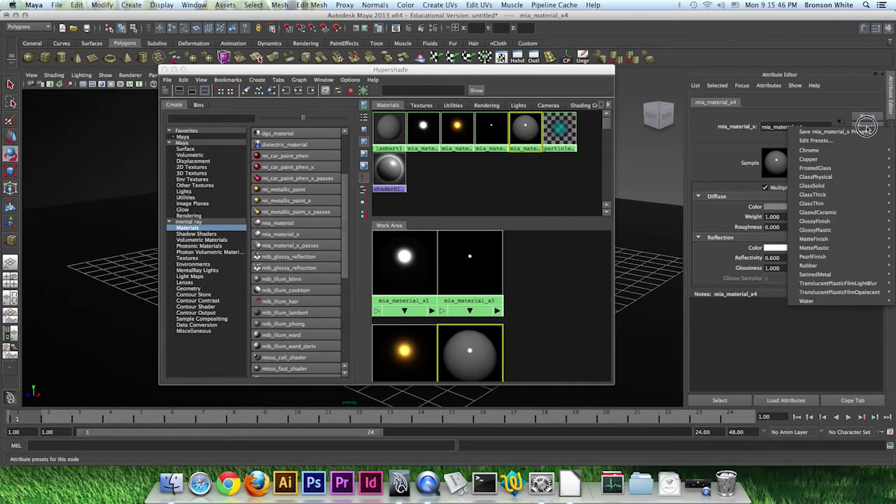
mouse_move(837, 274)
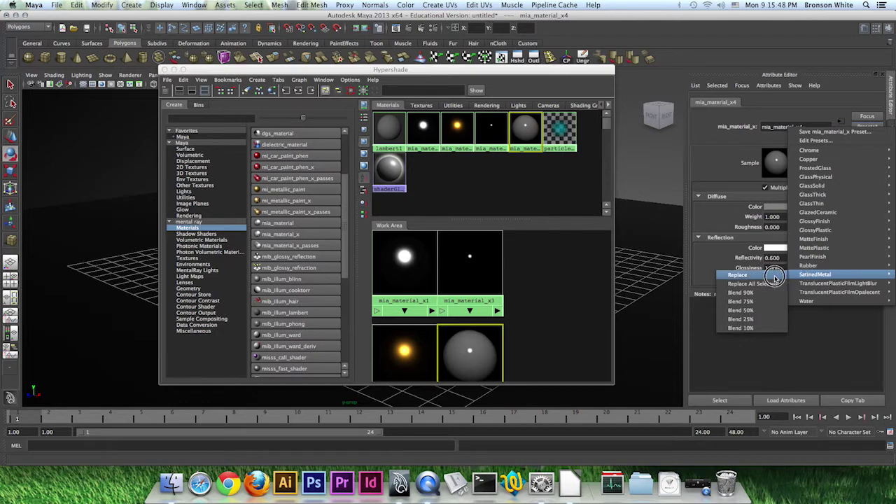
left_click(769, 277)
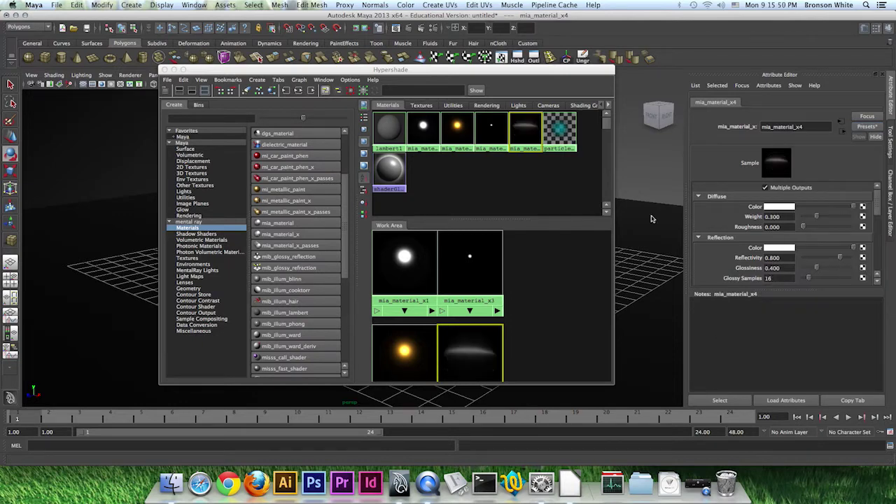
Close the Hypershade, render the four spheres with mental ray, and close the Render View.
left_click(163, 69)
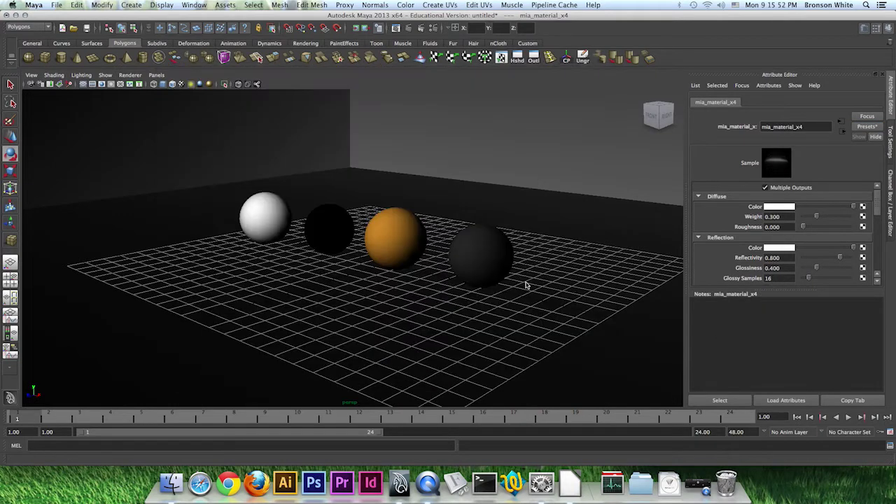
left_click(409, 28)
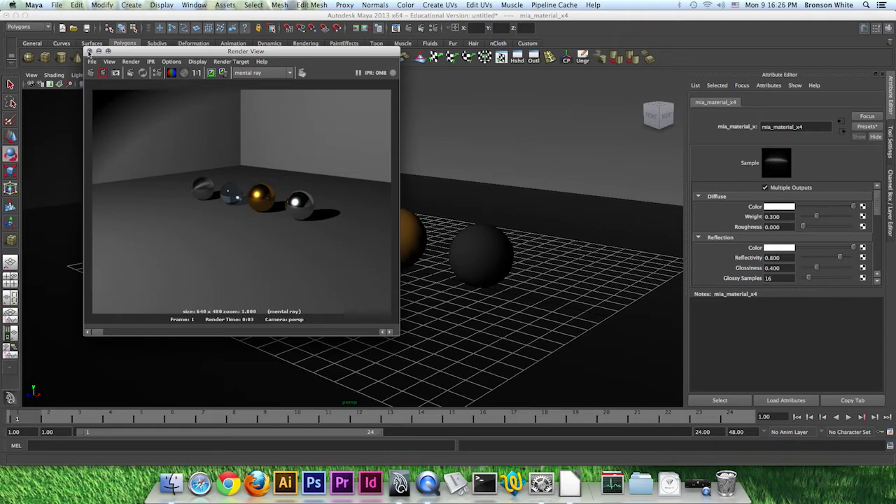
left_click(90, 51)
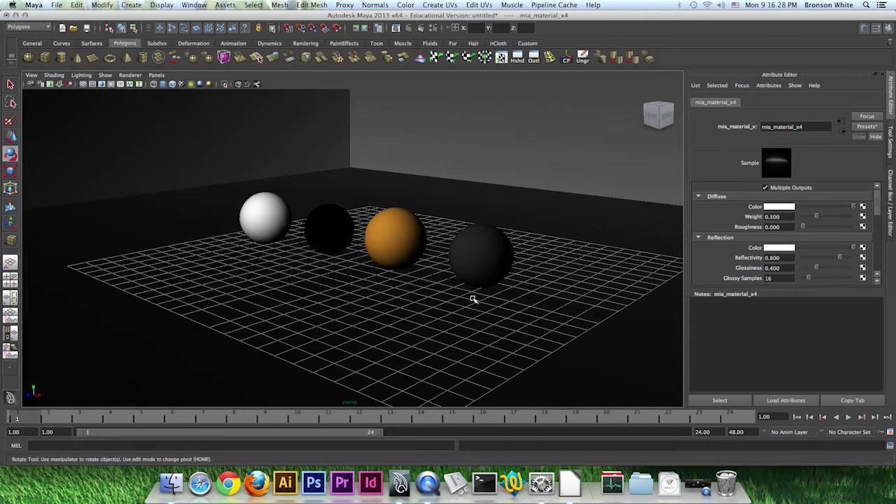
Create a Phong material in the Hypershade and assign it to the room's walls and floor.
left_click_drag(422, 279, 503, 290, "alt")
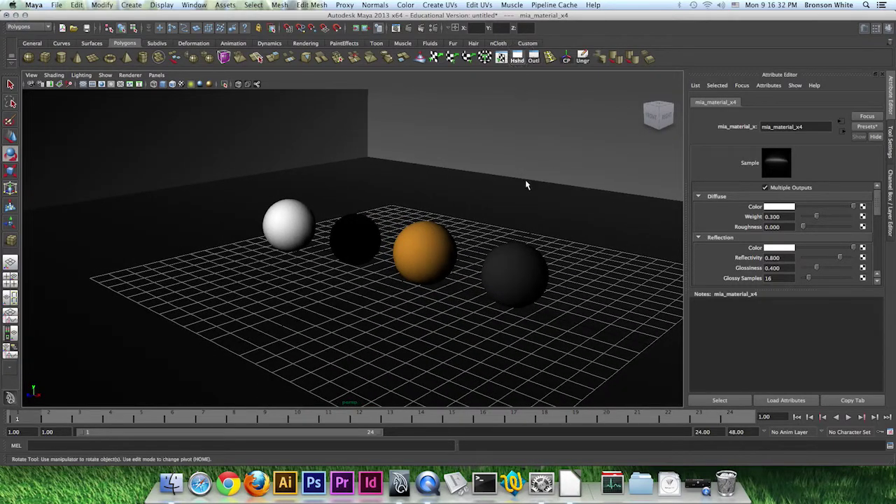
left_click(517, 57)
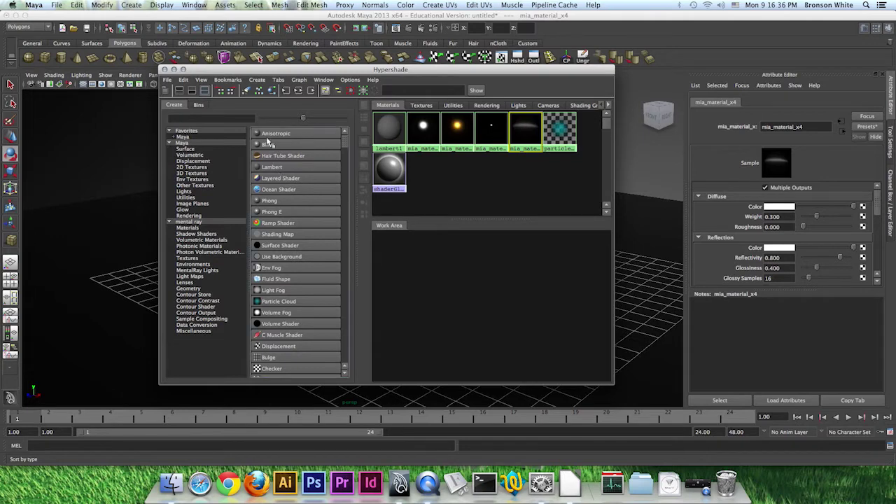
left_click(270, 201)
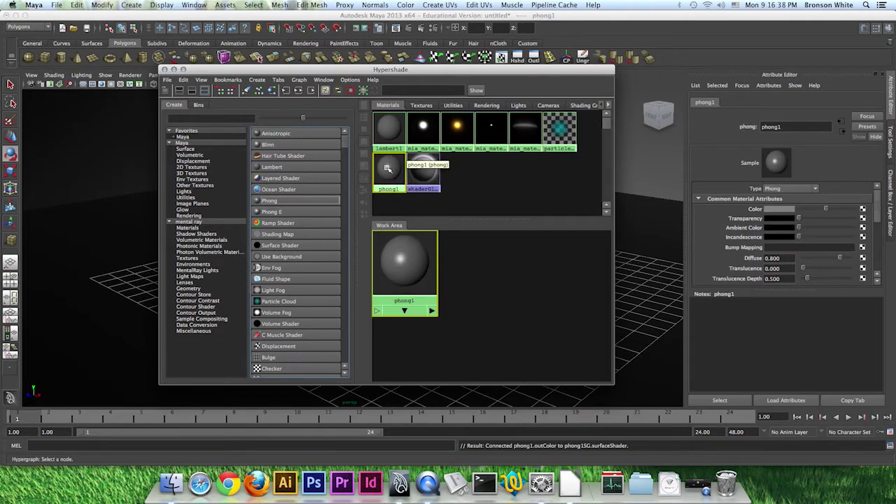
middle_click_drag(208, 177, 102, 173)
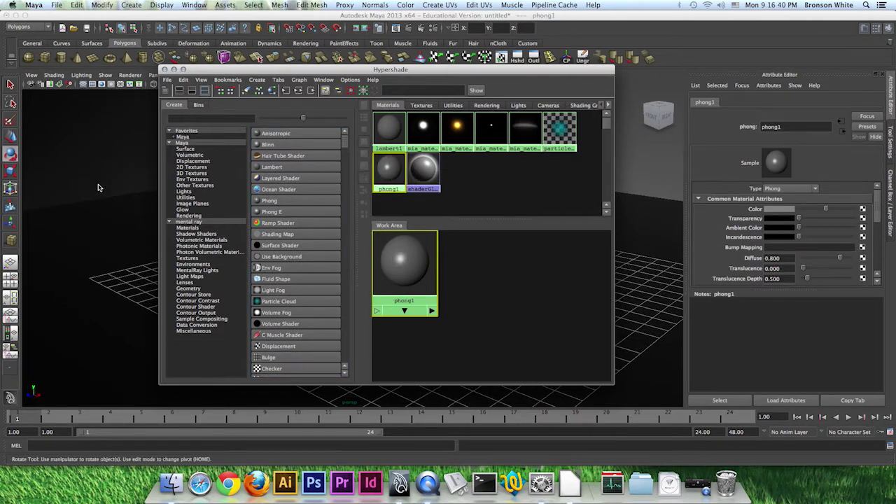
Map a Checker texture to the Phong material's Color and set its Repeat UV to 20 by 20.
left_click(863, 210)
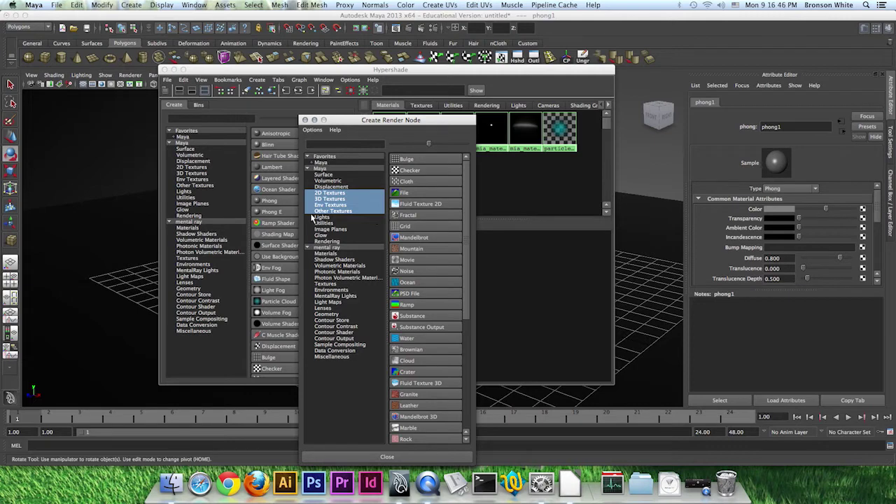
left_click(410, 172)
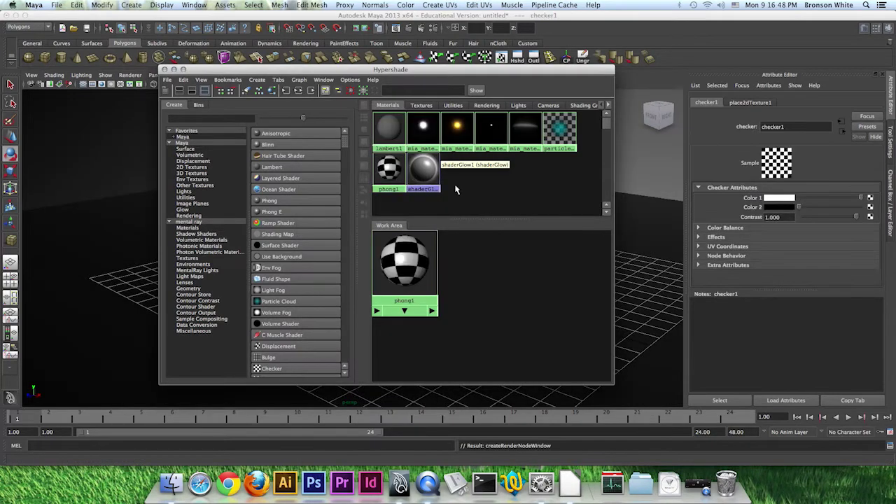
left_click(750, 103)
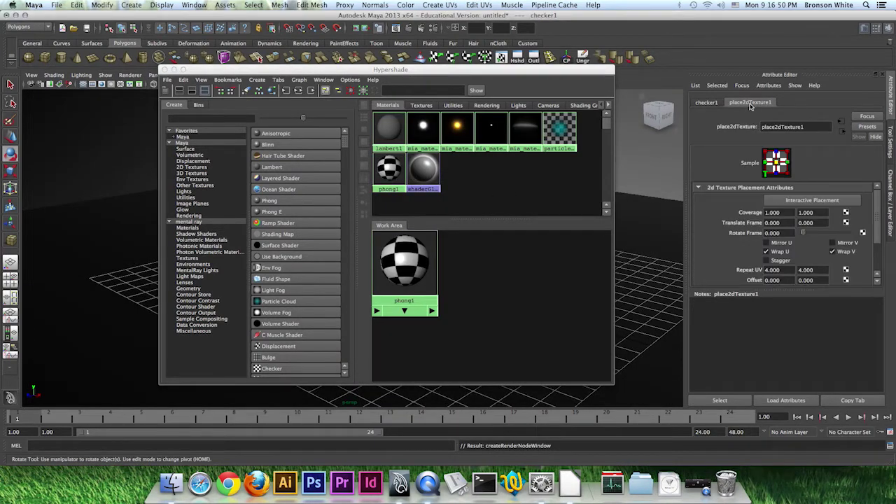
scroll(724, 217, "down", 3)
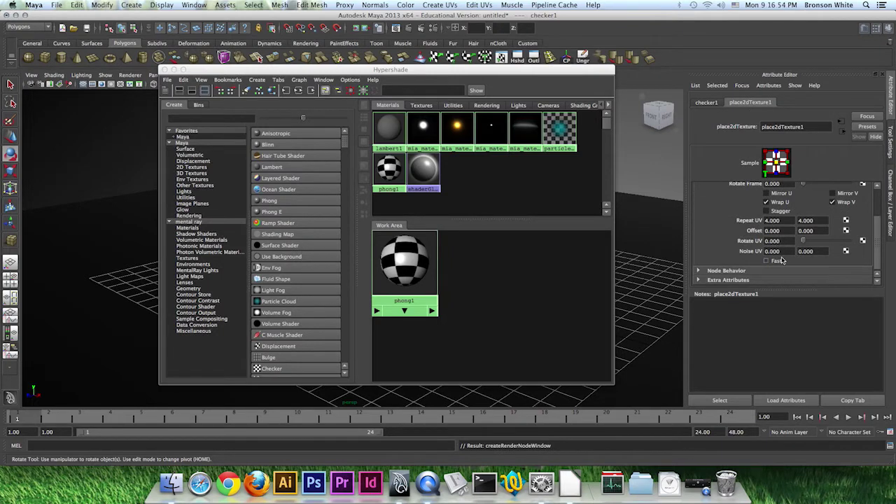
left_click_drag(782, 220, 749, 221)
type("20")
key("Tab")
type("20")
key("Tab")
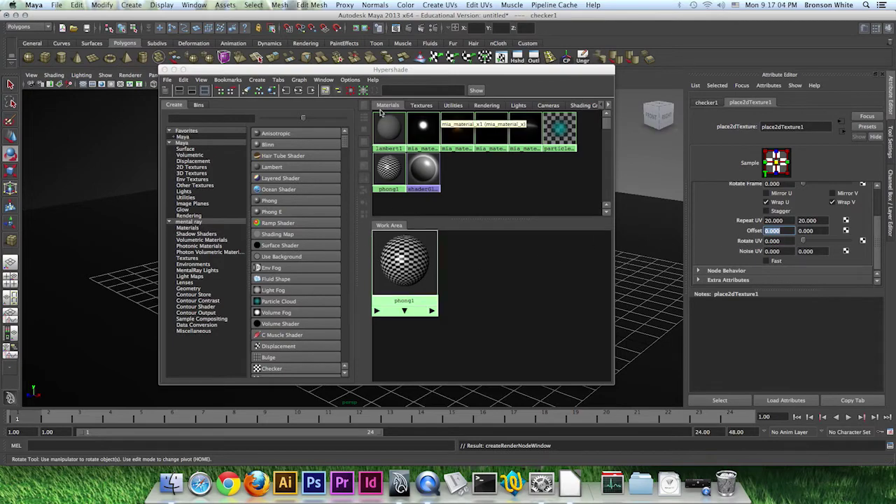
Minimize the Hypershade, render the checkered room with mental ray, and minimize the Render View.
left_click(175, 69)
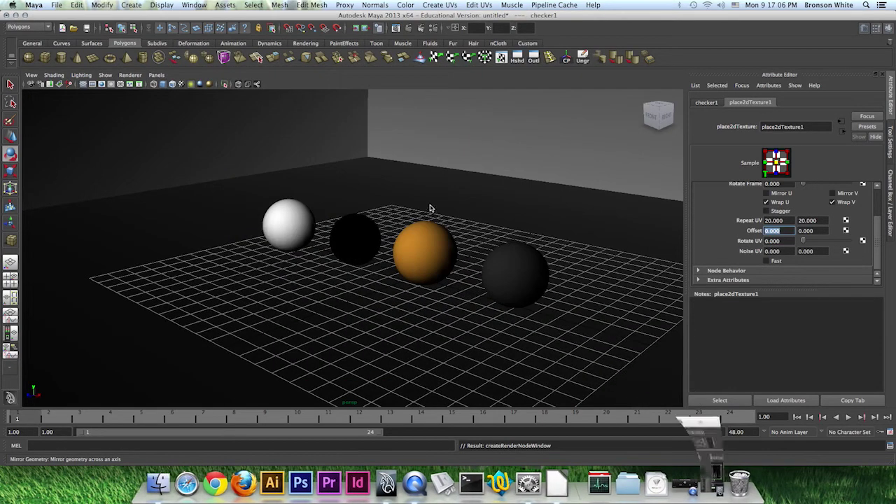
left_click(410, 28)
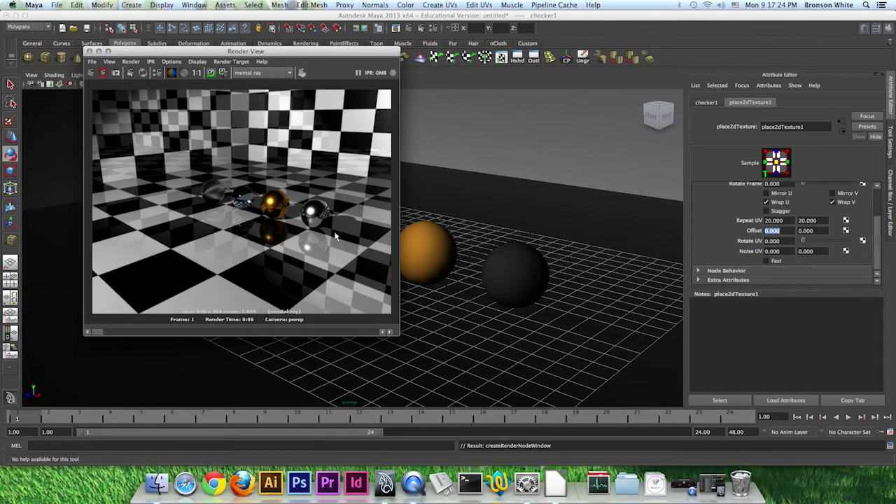
left_click(98, 51)
Scale pSphere2, the glass sphere, uniformly to about 2.8 times and move it up and toward the camera.
left_click(356, 248)
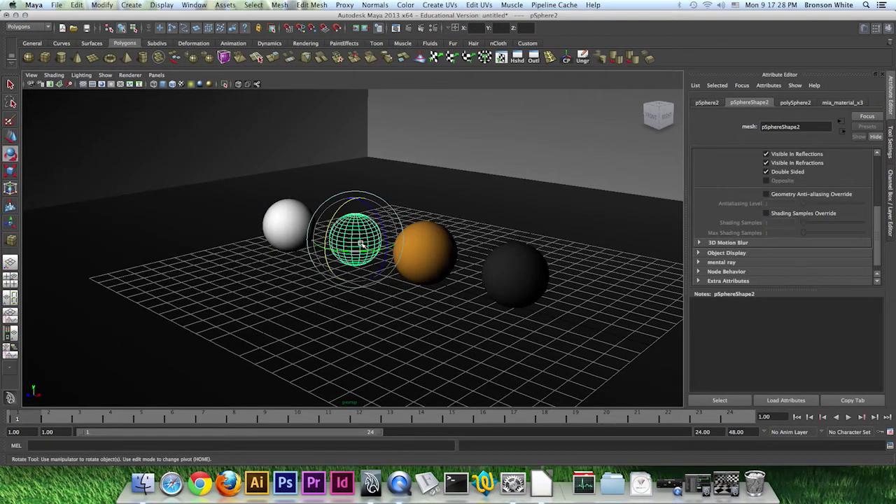
key("r")
left_click_drag(356, 243, 432, 237)
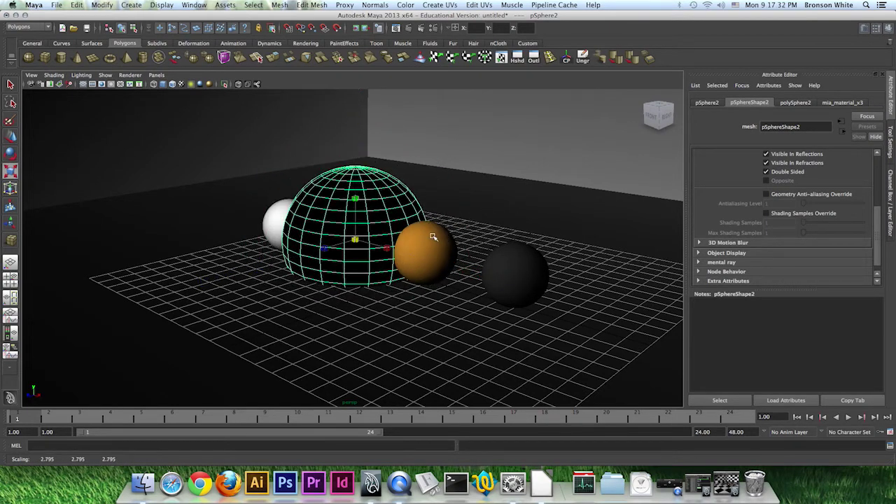
key("w")
left_click_drag(341, 250, 327, 224)
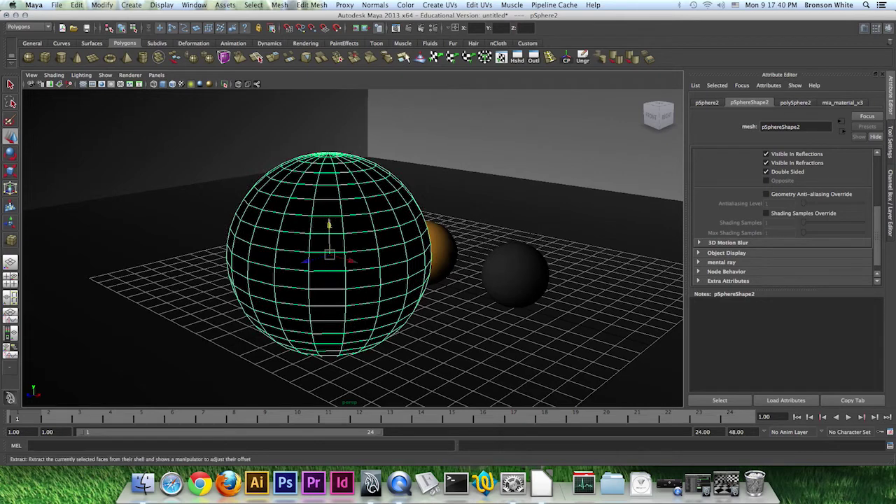
Render the scene with the enlarged glass sphere, then minimize the Render View.
left_click(410, 29)
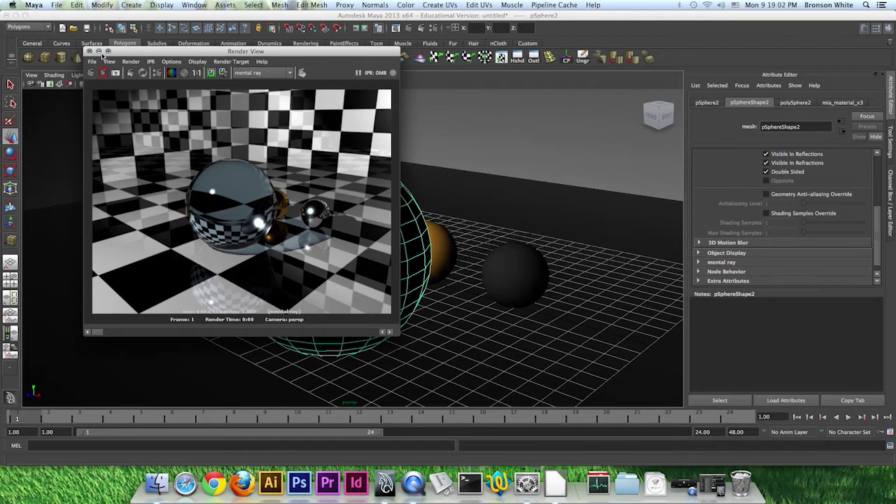
left_click(99, 52)
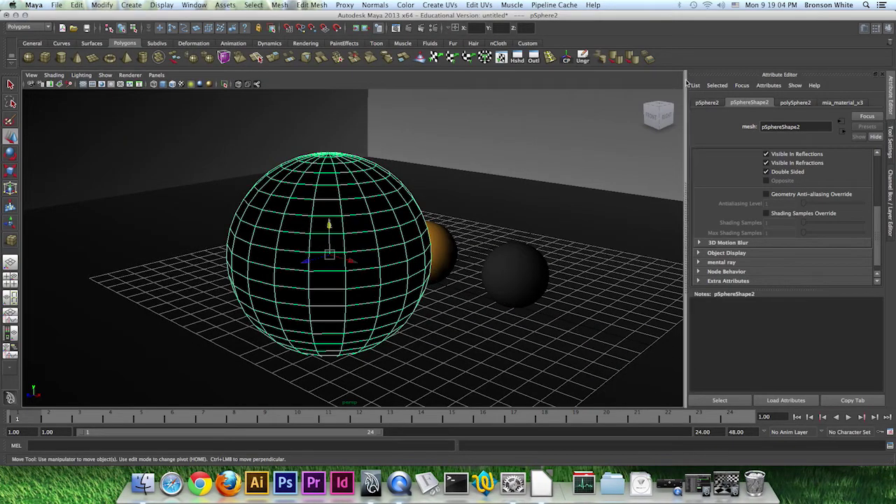
Replace the settings of the enlarged sphere's mia_material_x3 with the GlassThick preset.
left_click(518, 57)
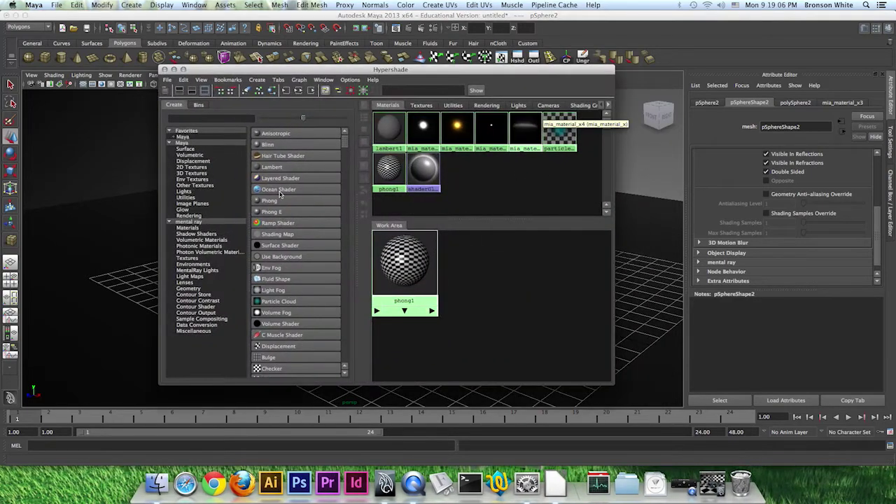
left_click(491, 129)
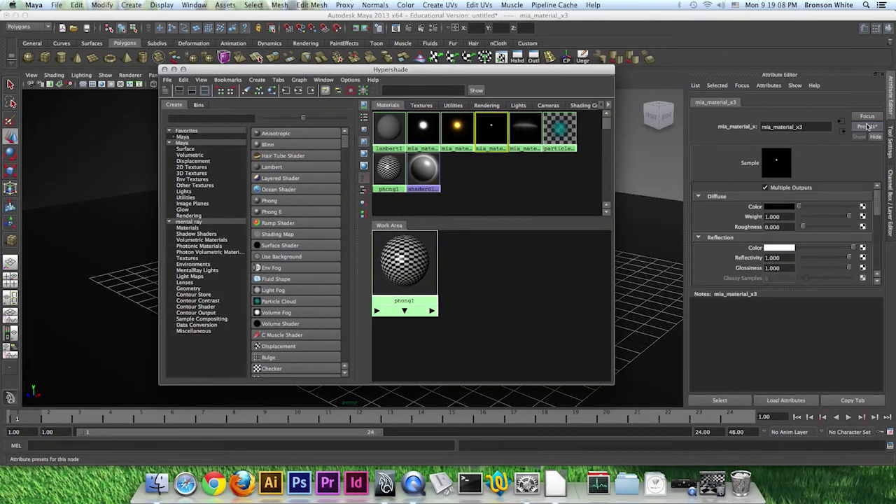
left_click(867, 126)
mouse_move(853, 168)
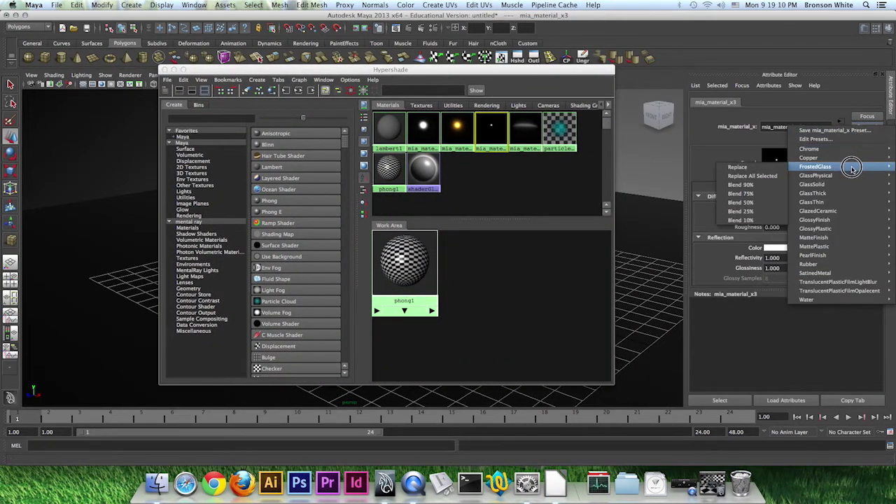
mouse_move(842, 193)
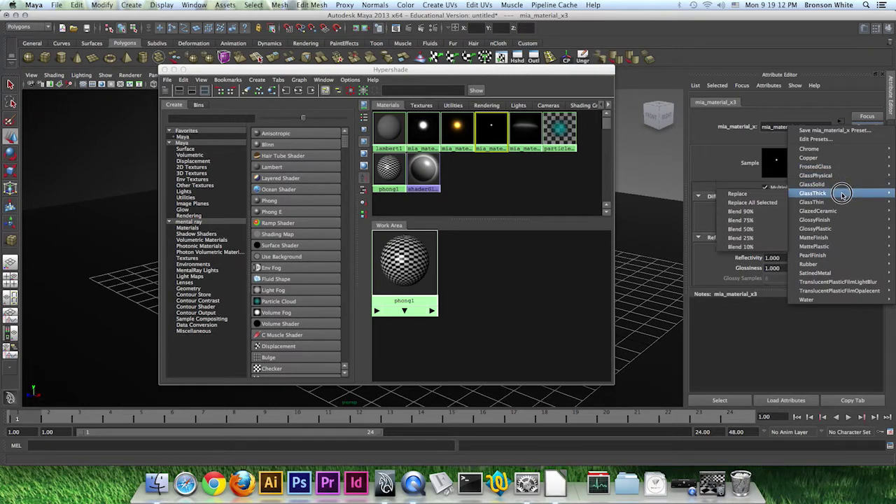
left_click(773, 194)
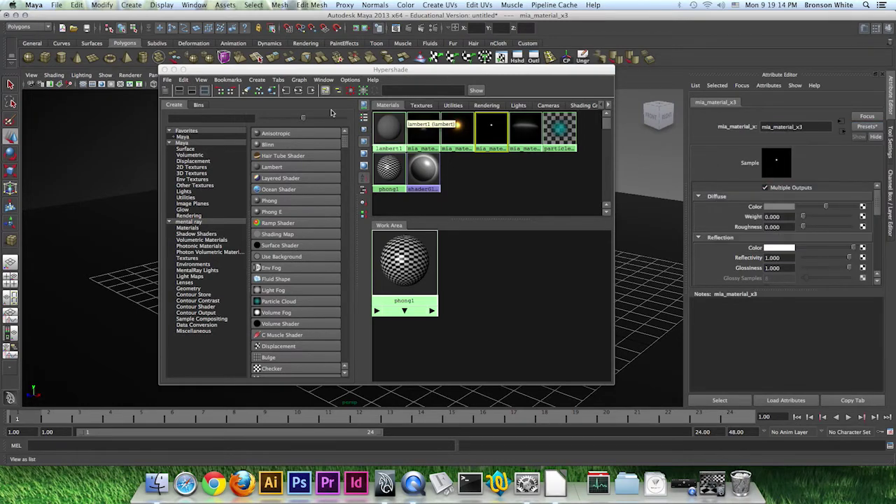
Render the scene with the thick glass material and show the image at real size.
left_click(410, 28)
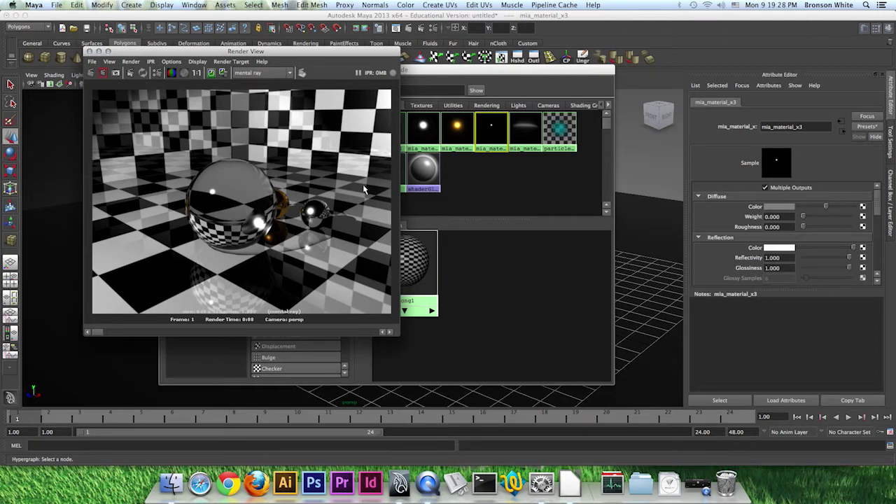
left_click(197, 72)
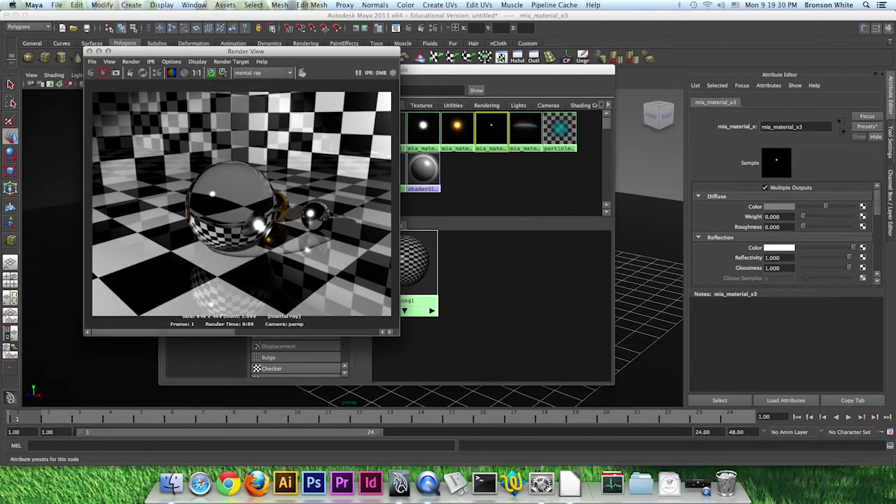
Replace the settings of mia_material_x3 on the enlarged sphere with a different material preset.
left_click(867, 127)
mouse_move(848, 158)
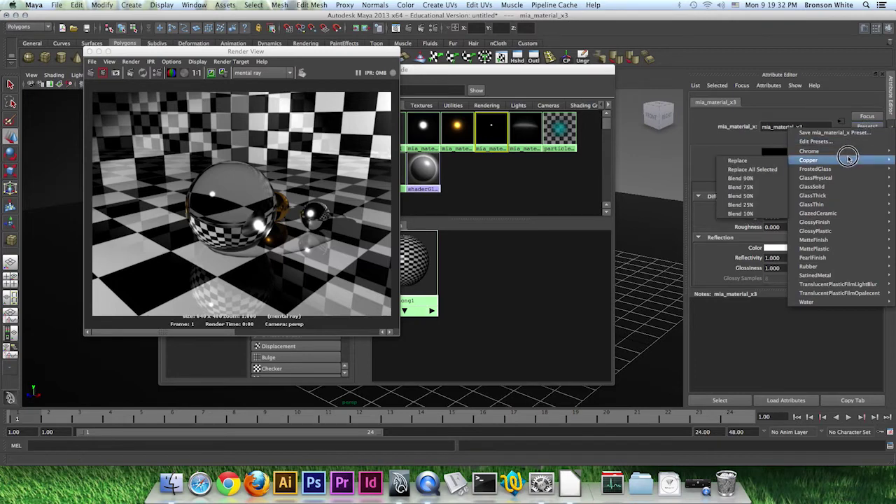
left_click(739, 160)
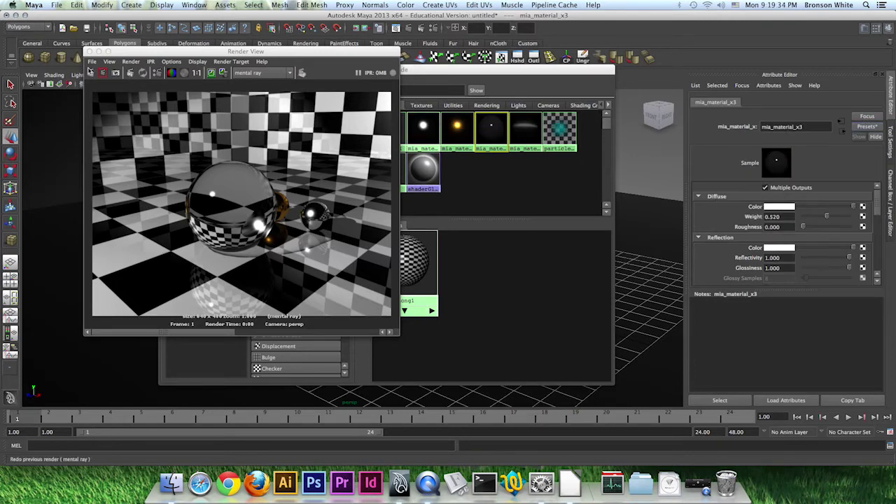
Render the scene with the current glass settings, and replace the settings of mia_material_x3 with the GlassThick preset.
left_click(90, 72)
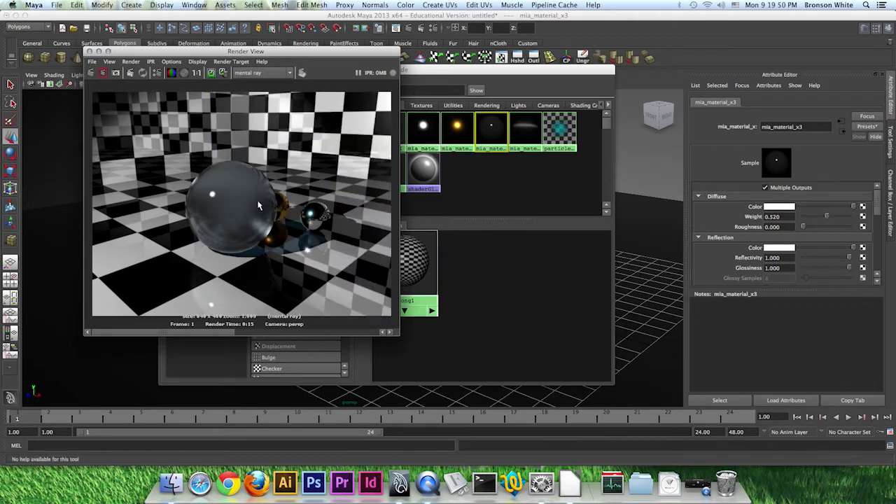
left_click(867, 128)
mouse_move(833, 197)
left_click(735, 195)
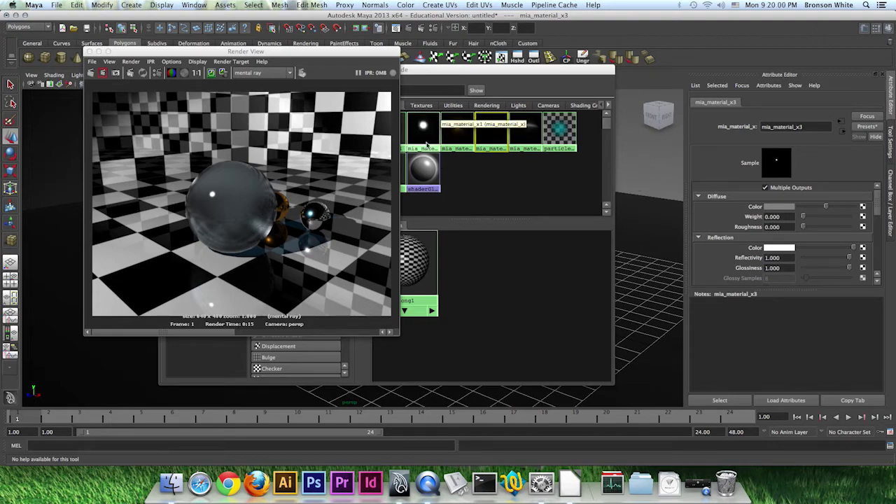
Minimize the Render View and Hypershade, and uniformly scale the enlarged sphere down to slightly smaller than the other spheres.
left_click(99, 51)
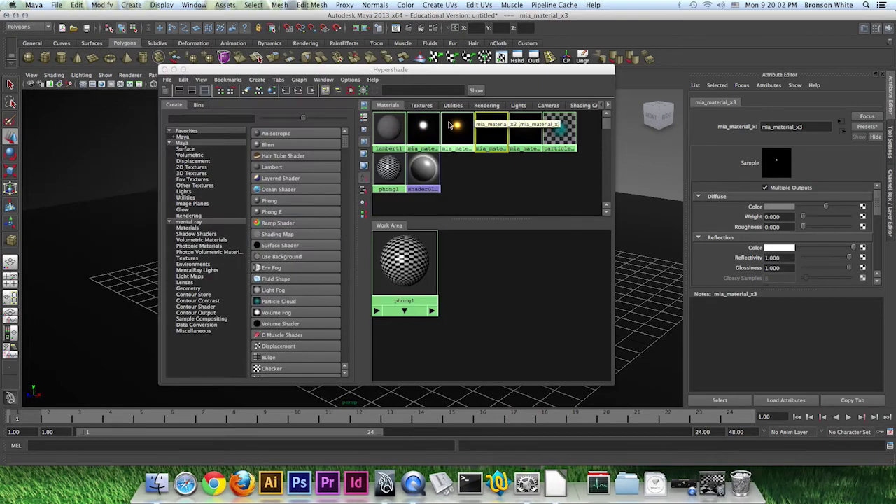
left_click_drag(406, 70, 418, 85)
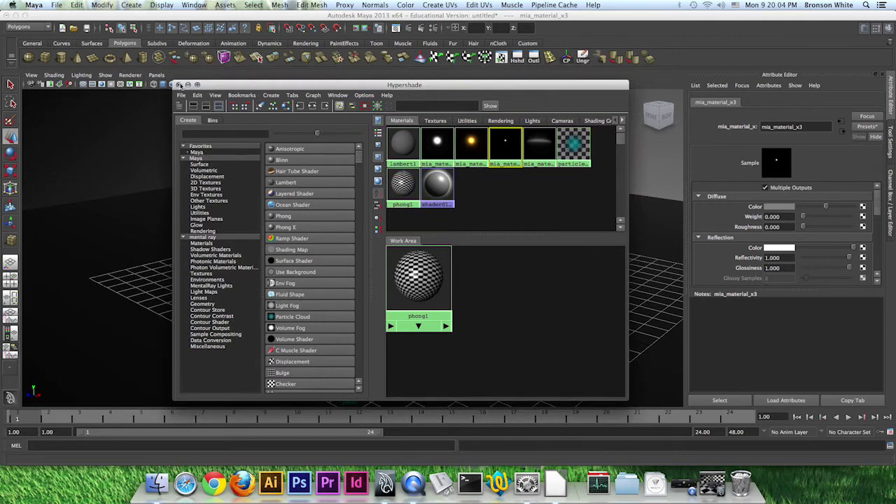
left_click(187, 85)
key("w")
left_click(368, 265)
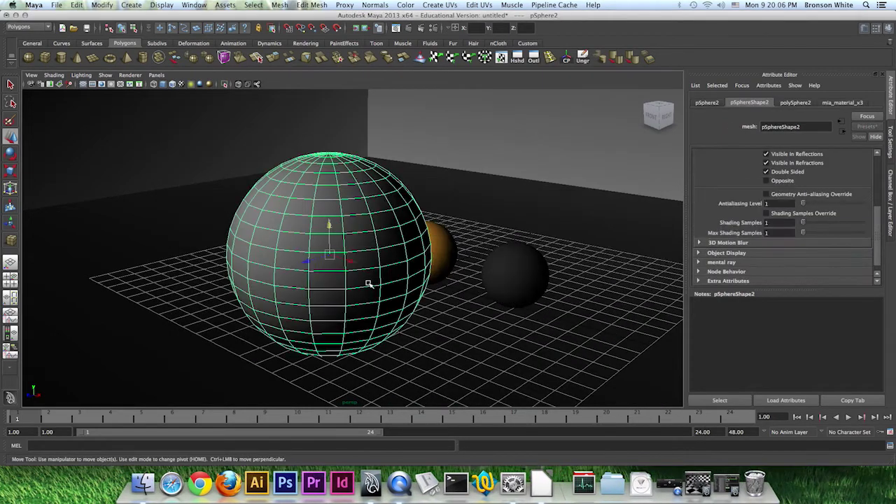
key("r")
left_click_drag(329, 256, 208, 281)
key("w")
Frame the white sphere close up with the other spheres in a row behind it, and select it.
left_click_drag(276, 282, 267, 277, "alt")
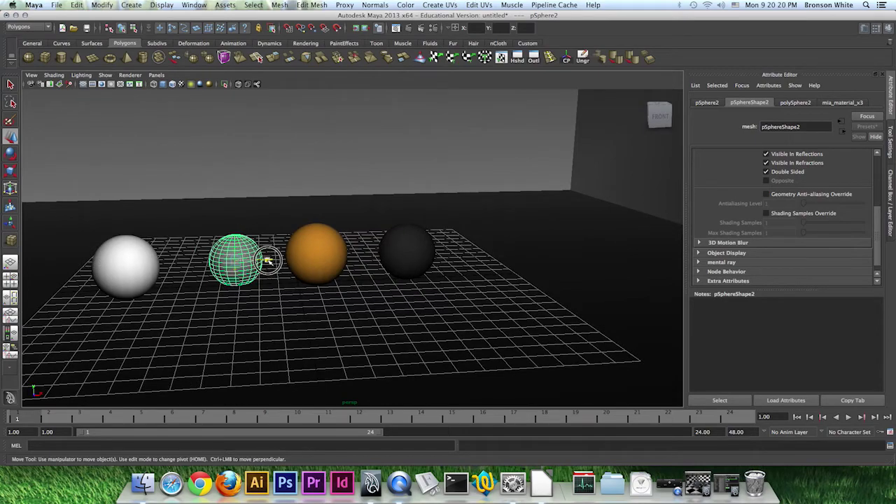
middle_click_drag(263, 262, 363, 254, "alt")
scroll(420, 297, "up", 5)
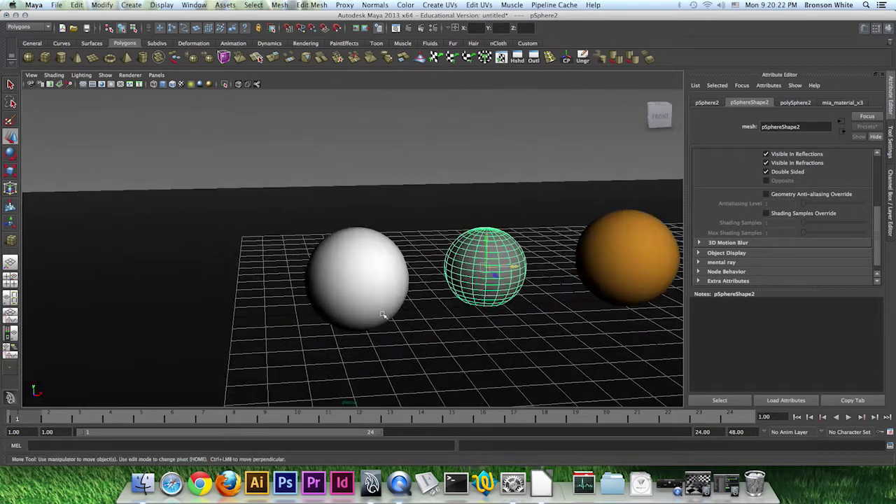
left_click_drag(460, 311, 368, 313, "alt")
middle_click_drag(369, 312, 419, 281, "alt")
scroll(425, 317, "up", 3)
left_click_drag(425, 317, 399, 308, "alt")
middle_click_drag(413, 305, 385, 314, "alt")
left_click(385, 308)
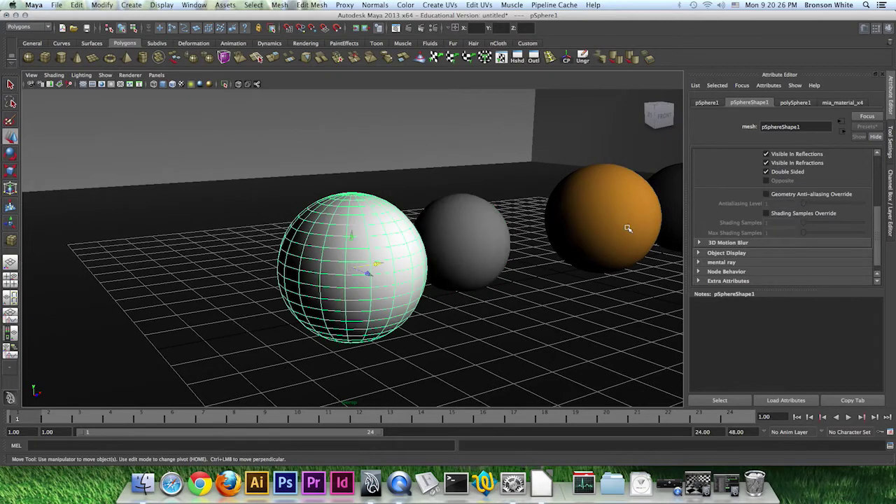
Click through the other spheres, reselect the white sphere and render the scene from the close-up view.
middle_click_drag(627, 228, 444, 241, "alt")
left_click(504, 225)
left_click(587, 206)
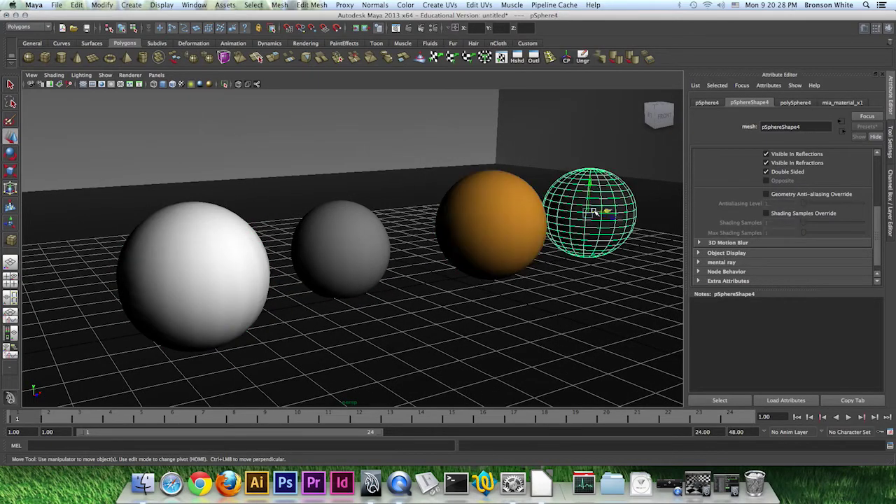
key("z")
left_click(586, 207)
middle_click_drag(298, 262, 521, 246, "alt")
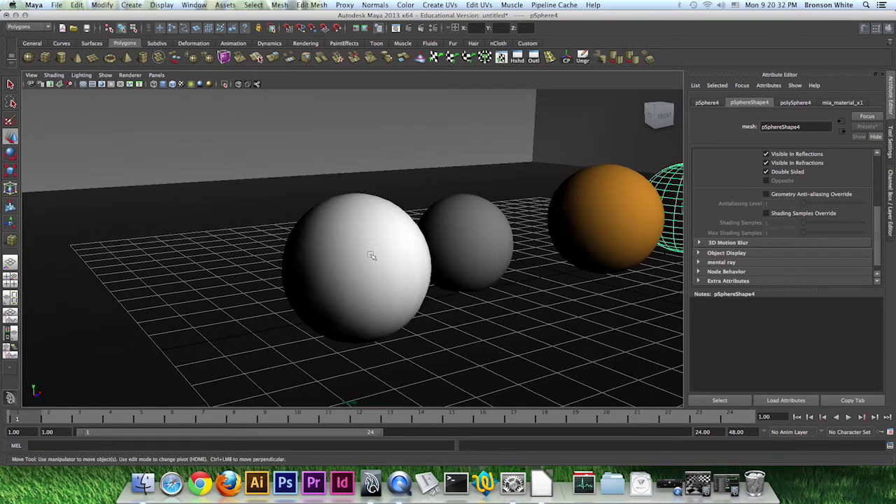
left_click(360, 252)
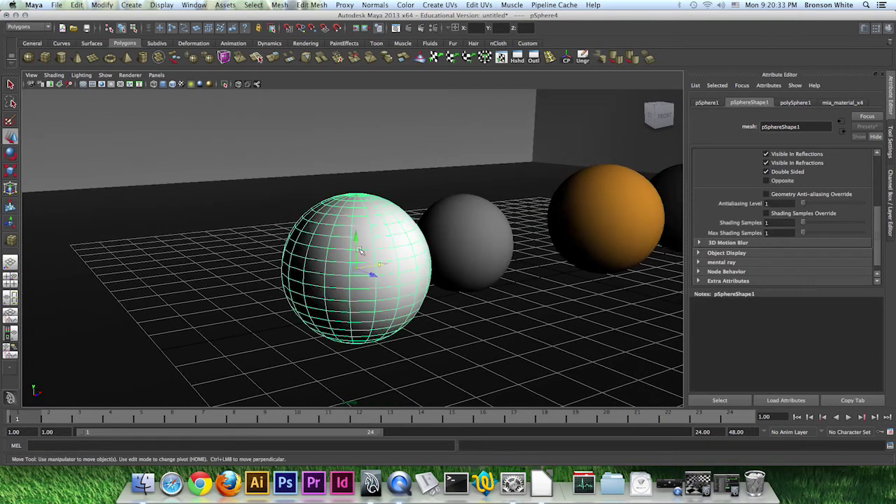
left_click(409, 29)
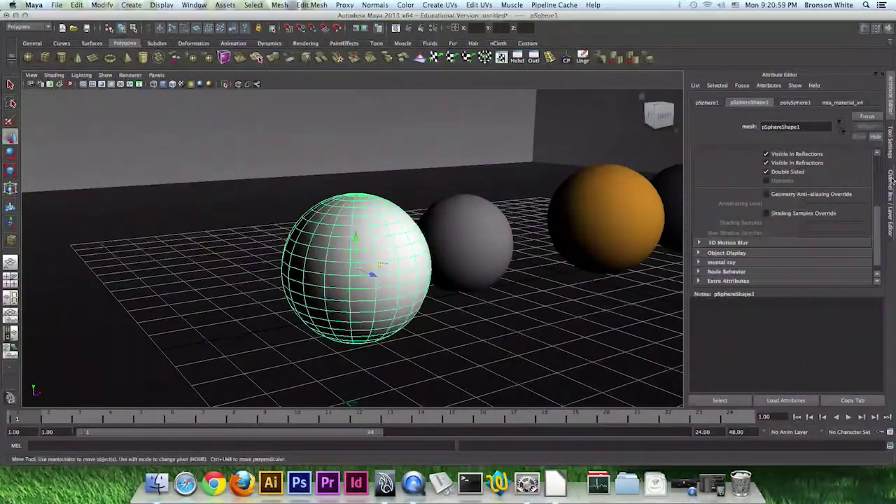
Open mia_material_x4 from the Hypershade and set its Anisotropy Channel to 0.
left_click(518, 58)
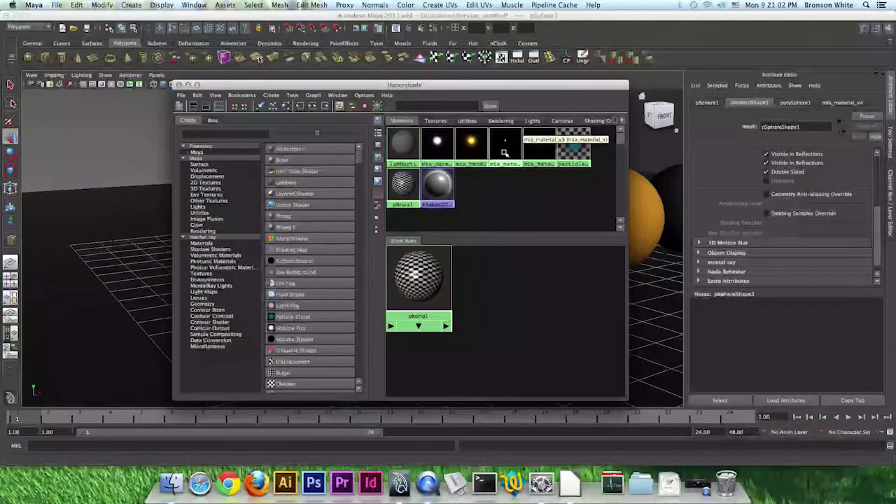
left_click(539, 145)
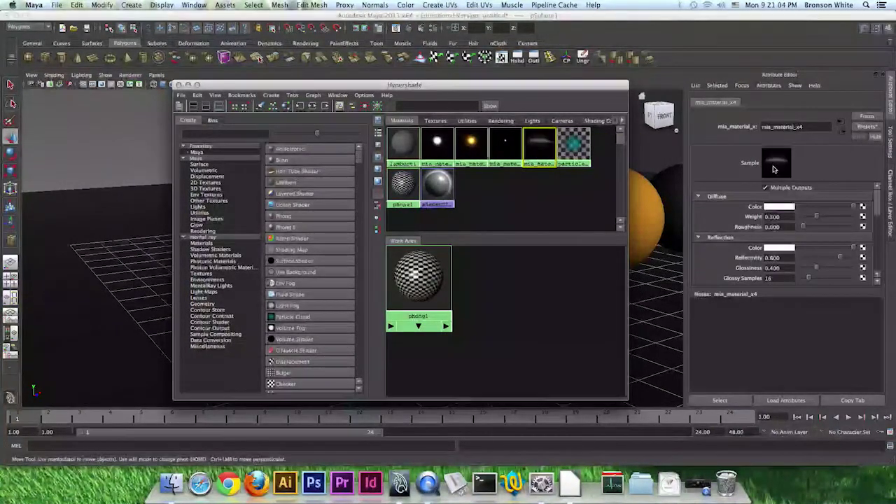
left_click_drag(880, 206, 879, 254)
left_click(722, 188)
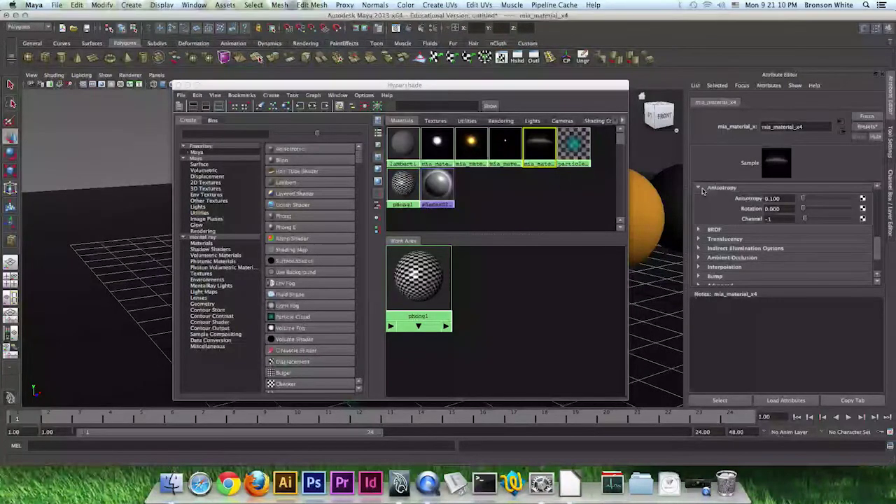
left_click(807, 222)
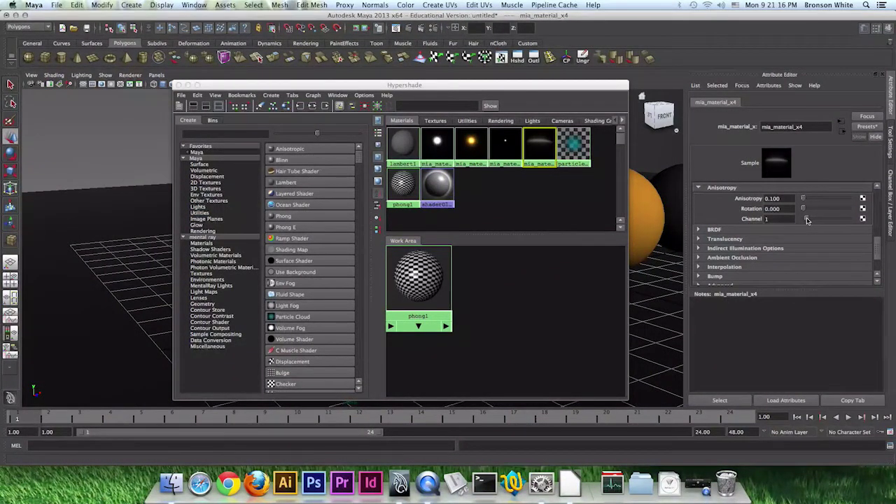
left_click(807, 221)
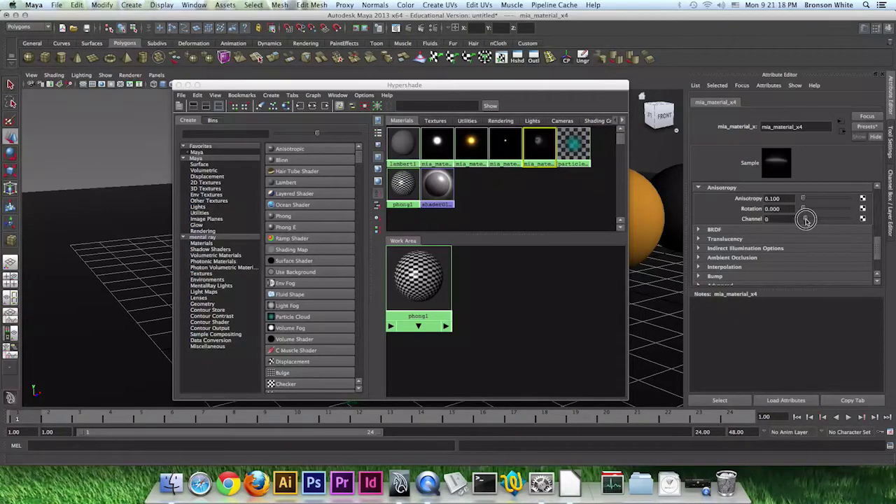
Render the scene with the changed anisotropy channel, close the Render View and look over the presets for mia_material_x4.
left_click(409, 28)
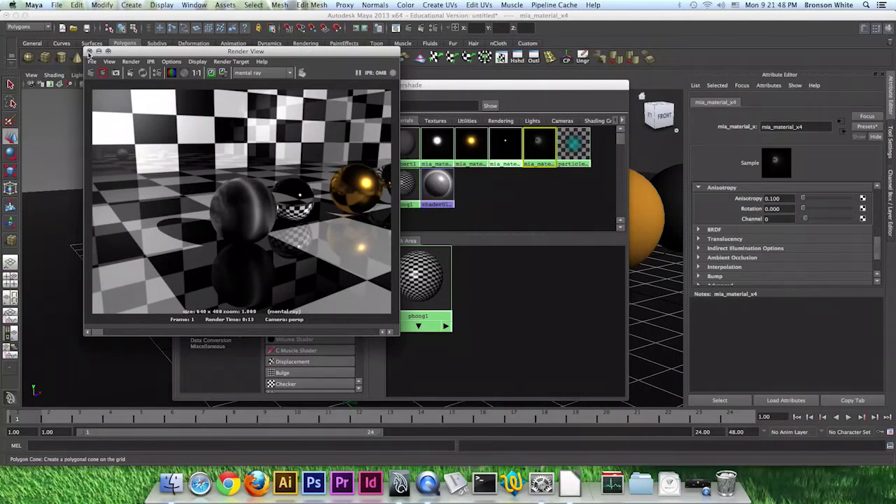
left_click(89, 51)
left_click_drag(884, 251, 880, 199)
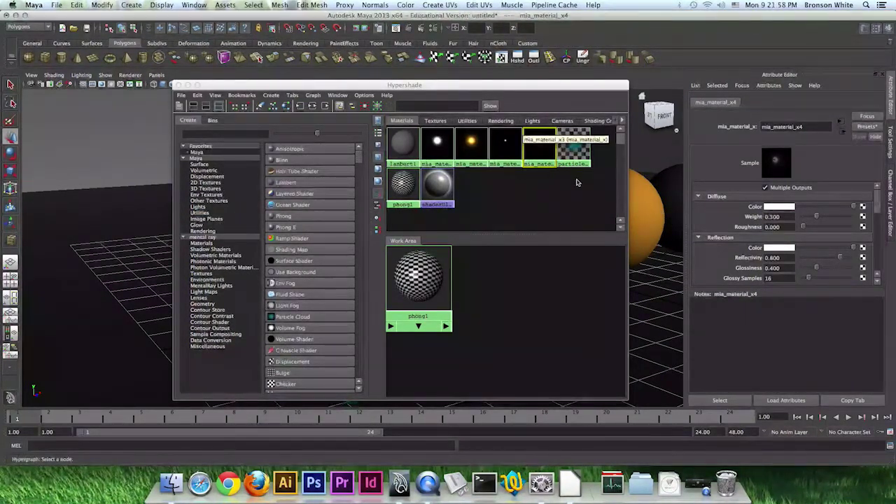
left_click(867, 126)
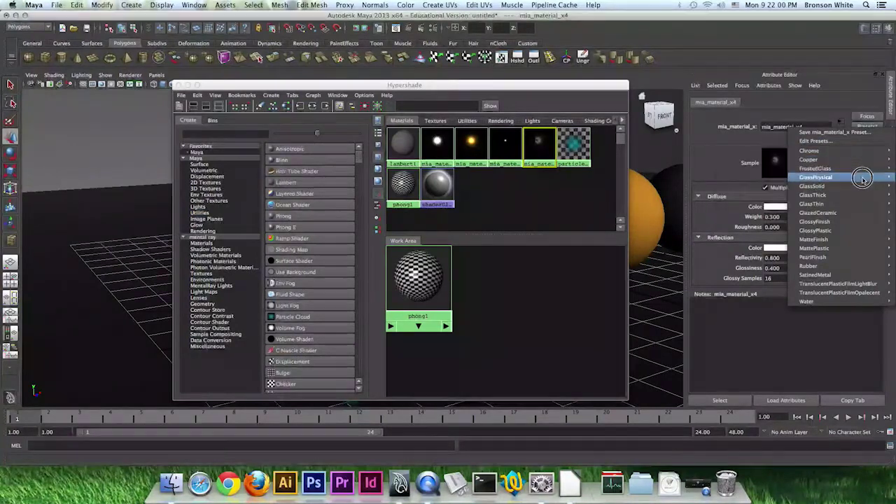
left_click(873, 127)
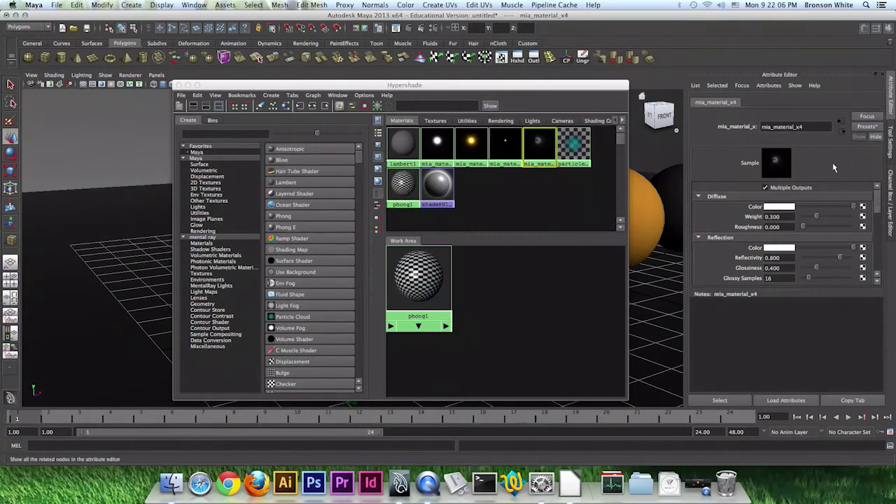
Set the reflection Glossiness of mia_material_x4 to 0.863 and render the scene.
left_click(880, 199)
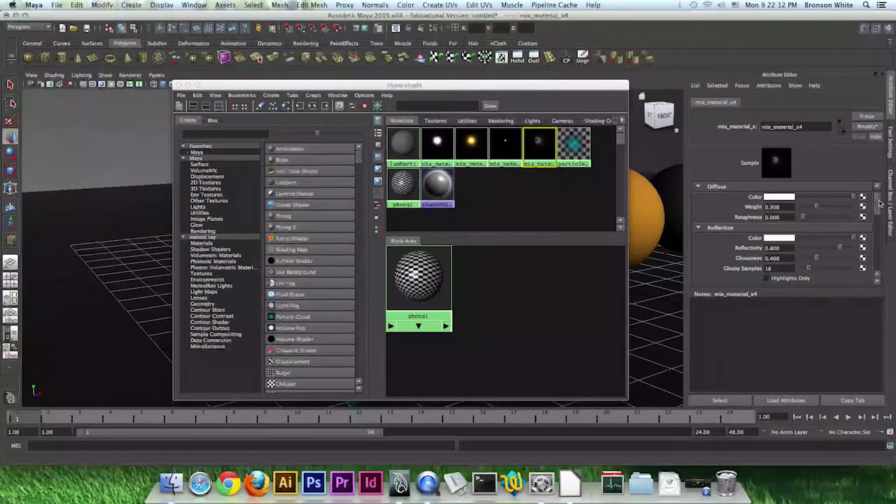
scroll(868, 210, "down", 3)
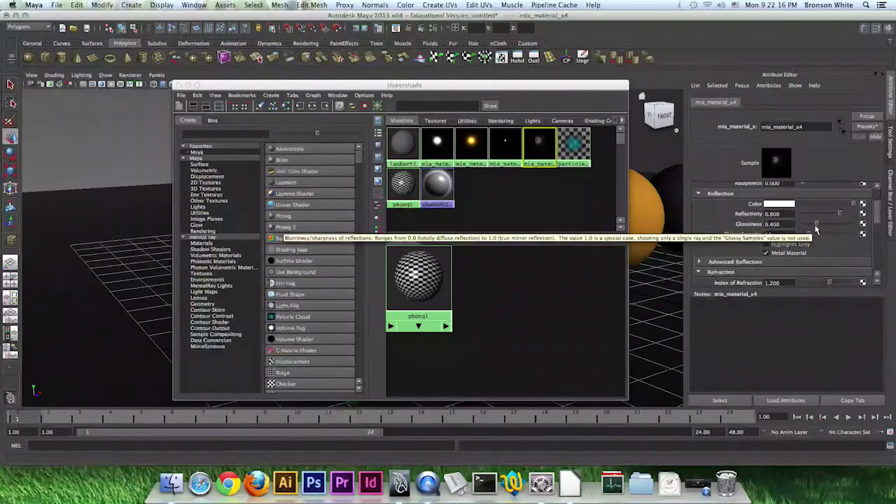
left_click_drag(819, 224, 844, 226)
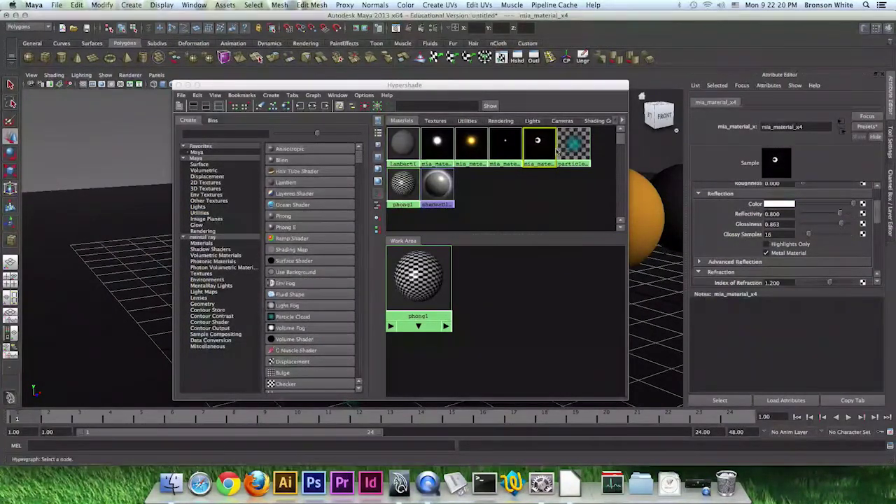
left_click(409, 28)
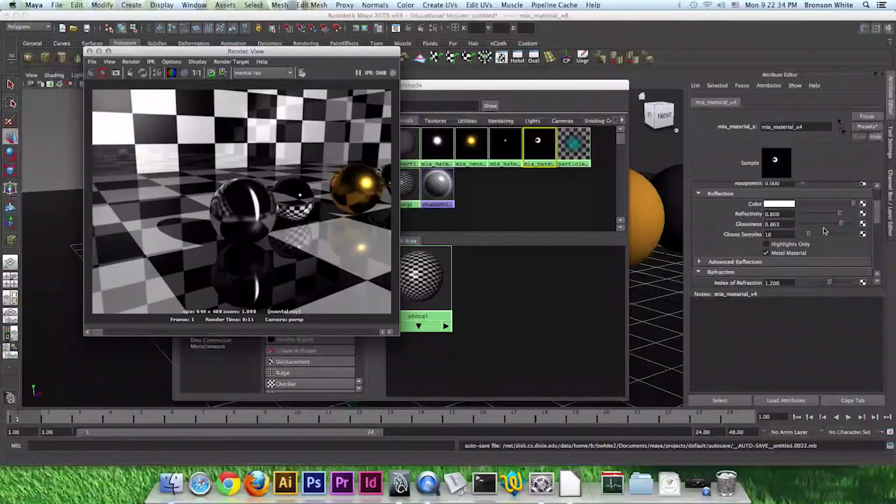
Set the reflection Glossiness of mia_material_x4 to 0.536, and toggle Metal Material off and back on.
left_click_drag(839, 224, 824, 226)
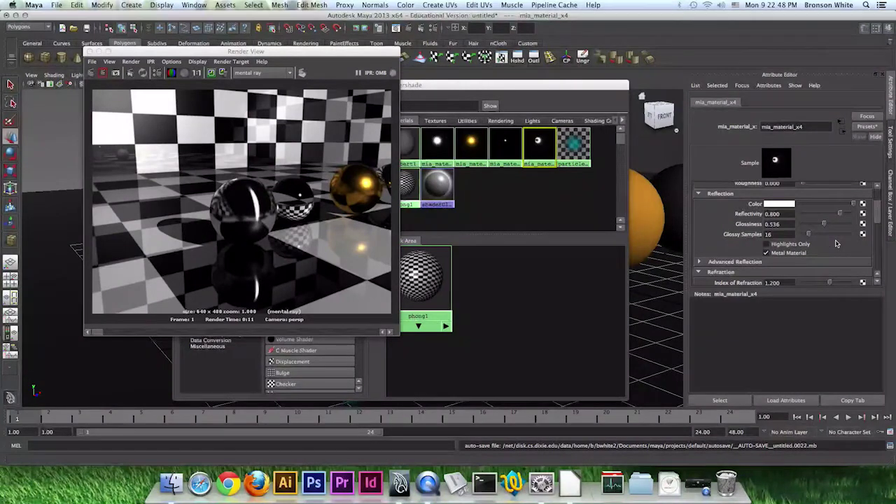
mouse_move(835, 243)
left_click(766, 253)
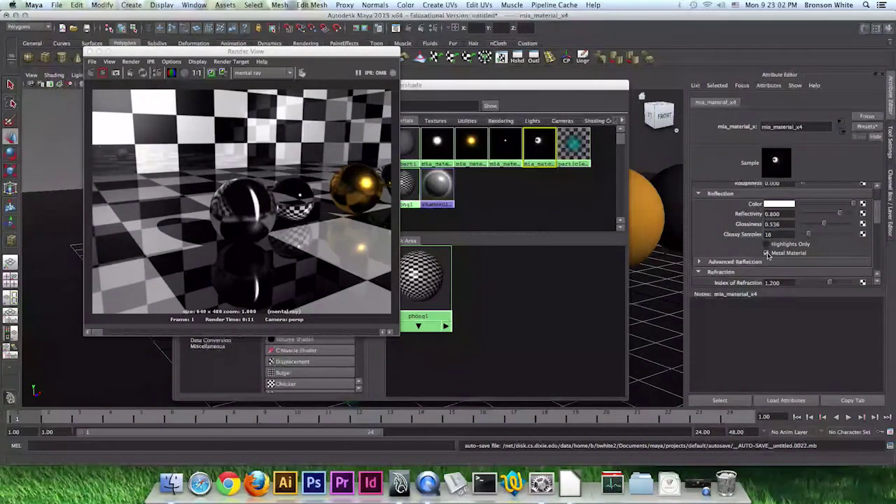
left_click(766, 253)
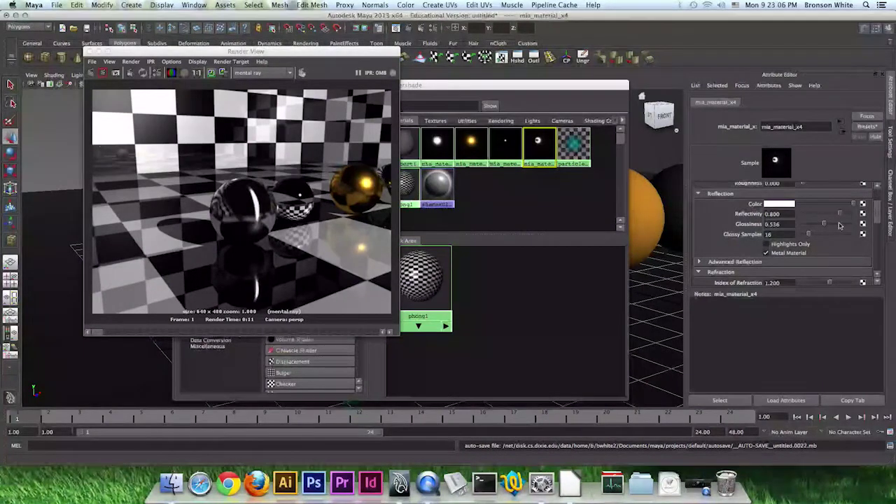
Look through the diffuse, reflection, refraction and anisotropy settings of mia_material_x4.
left_click_drag(880, 209, 876, 226)
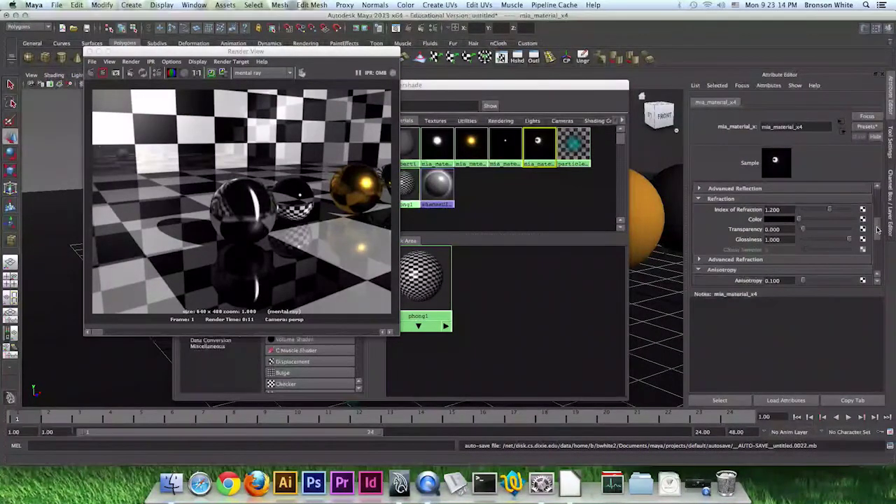
left_click_drag(879, 229, 877, 195)
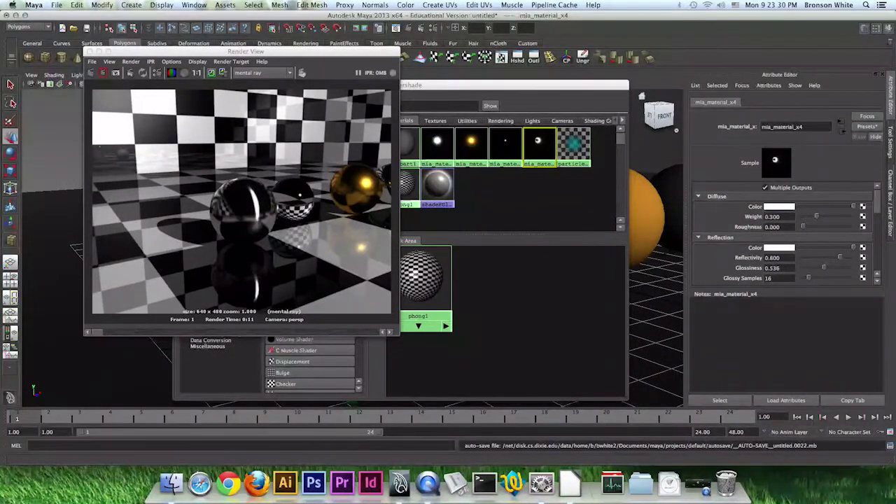
left_click_drag(880, 201, 877, 232)
scroll(843, 217, "up", 5)
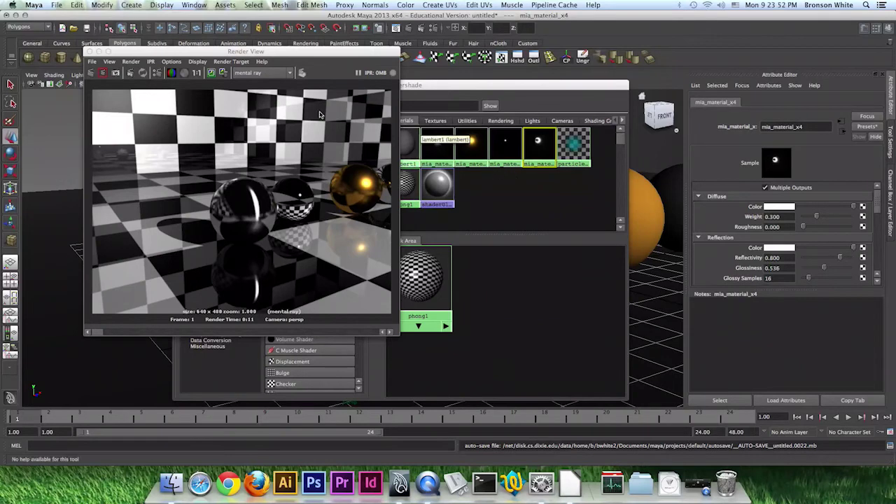
Close the Render View and the Hypershade.
left_click(89, 52)
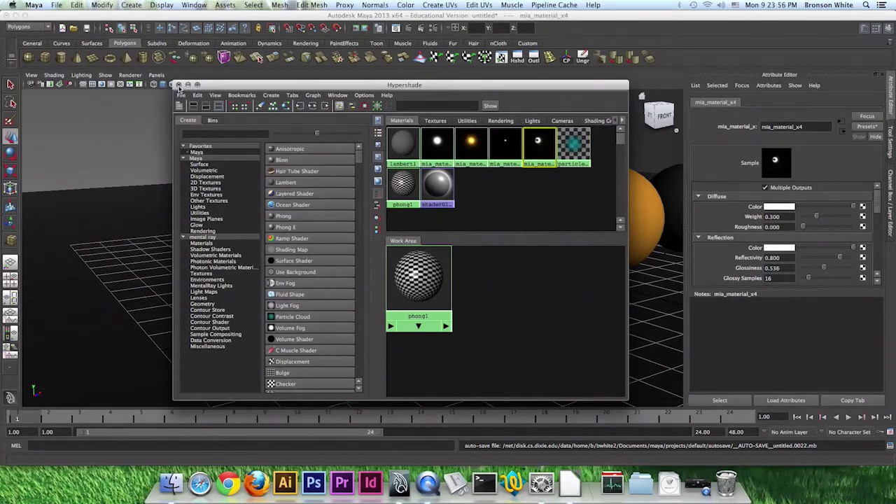
left_click(178, 85)
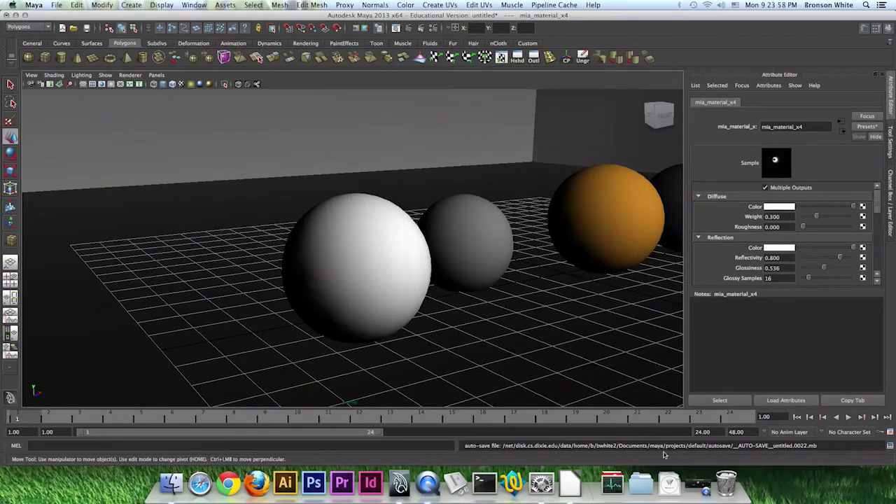
left_click(676, 479)
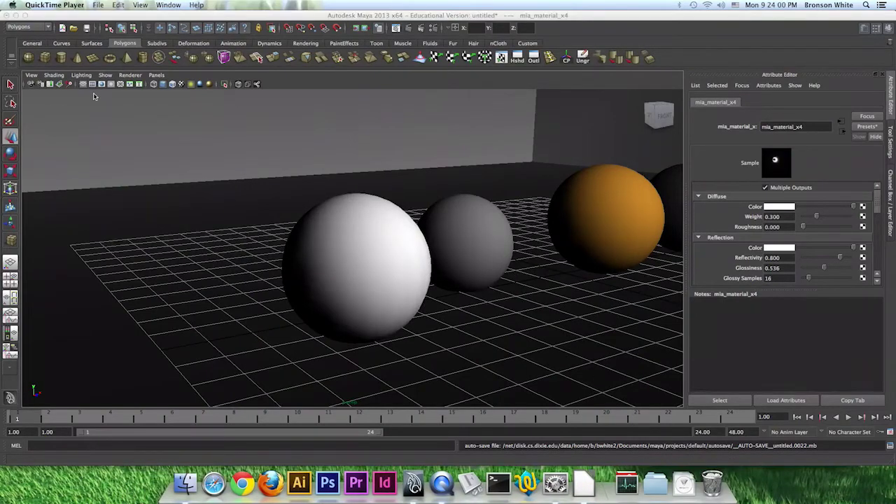